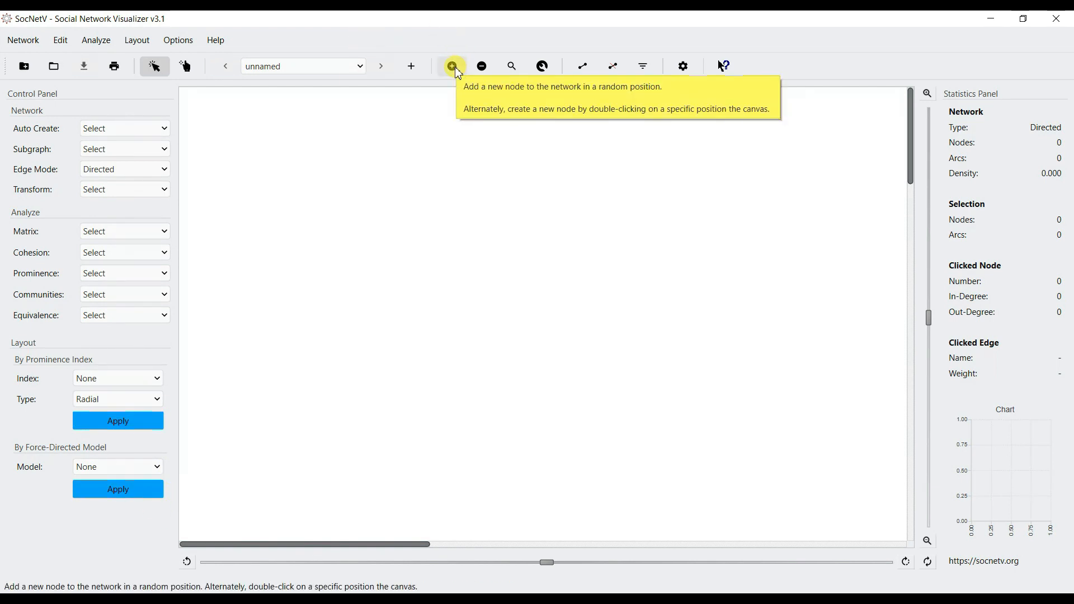
# - Add six nodes to the empty network and move node 1 away from the canvas's upper-left corner
pyautogui.click(459, 74)
pyautogui.moveTo(216, 149); pyautogui.dragTo(343, 163)
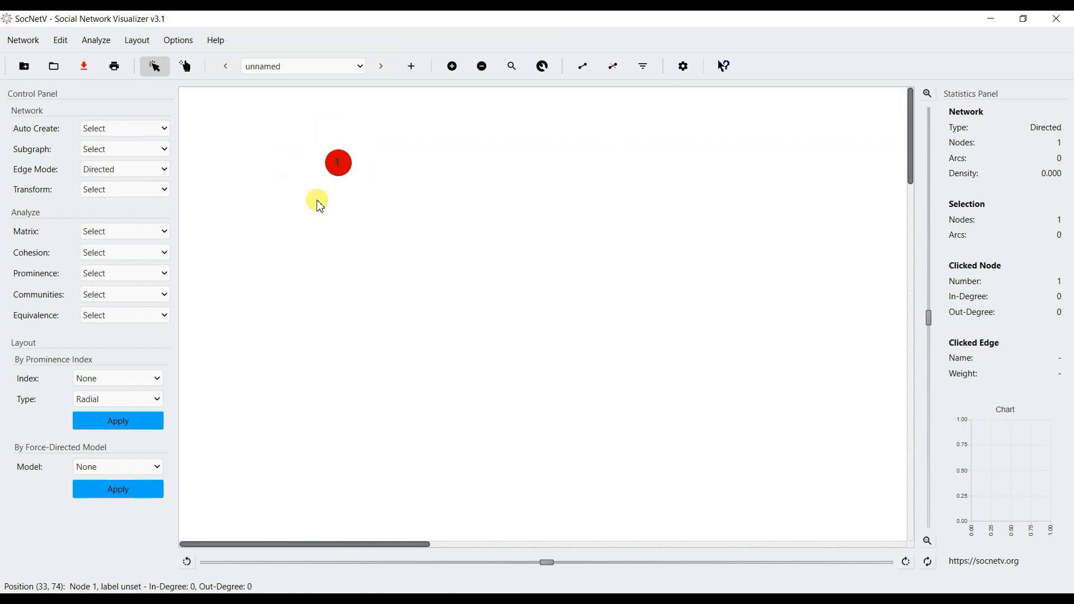
pyautogui.click(455, 68)
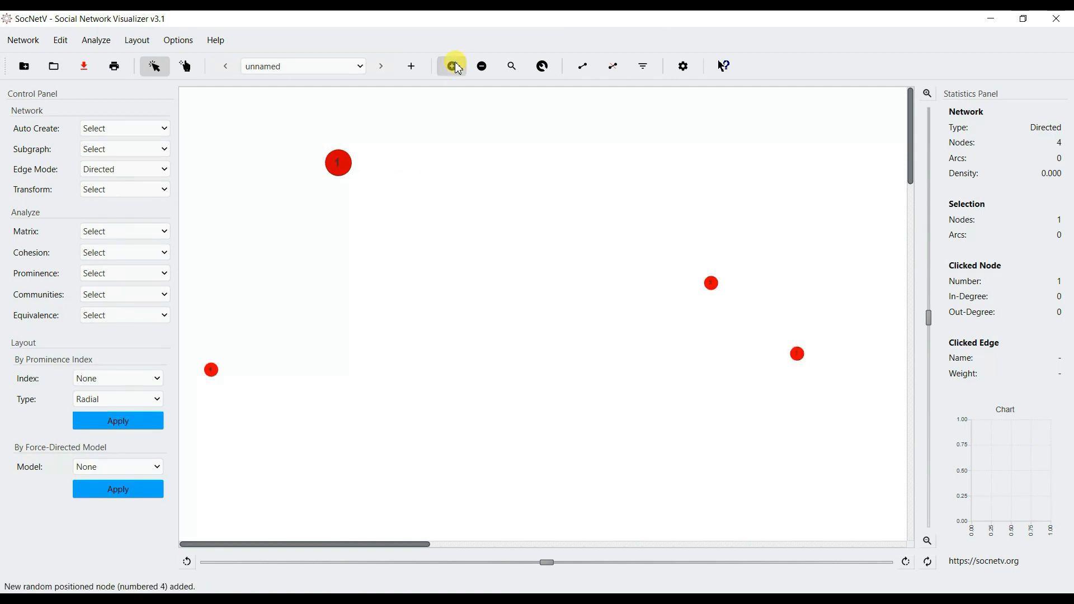
pyautogui.click(458, 68)
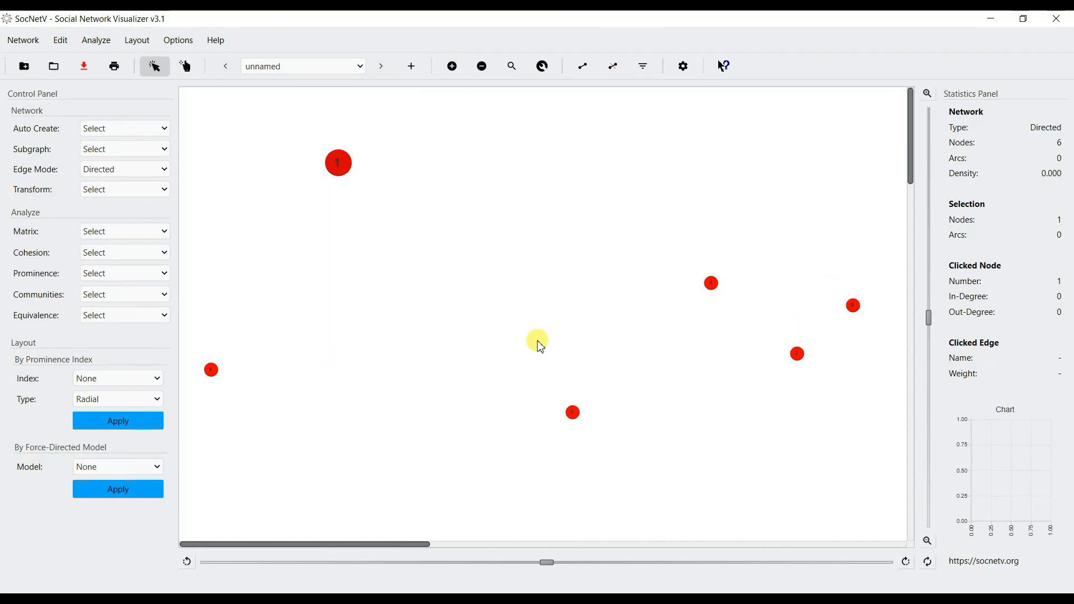
pyautogui.click(305, 318)
# - Arrange the six nodes in numerical order in a roughly horizontal row along the upper part of the canvas
pyautogui.moveTo(343, 164); pyautogui.dragTo(301, 141)
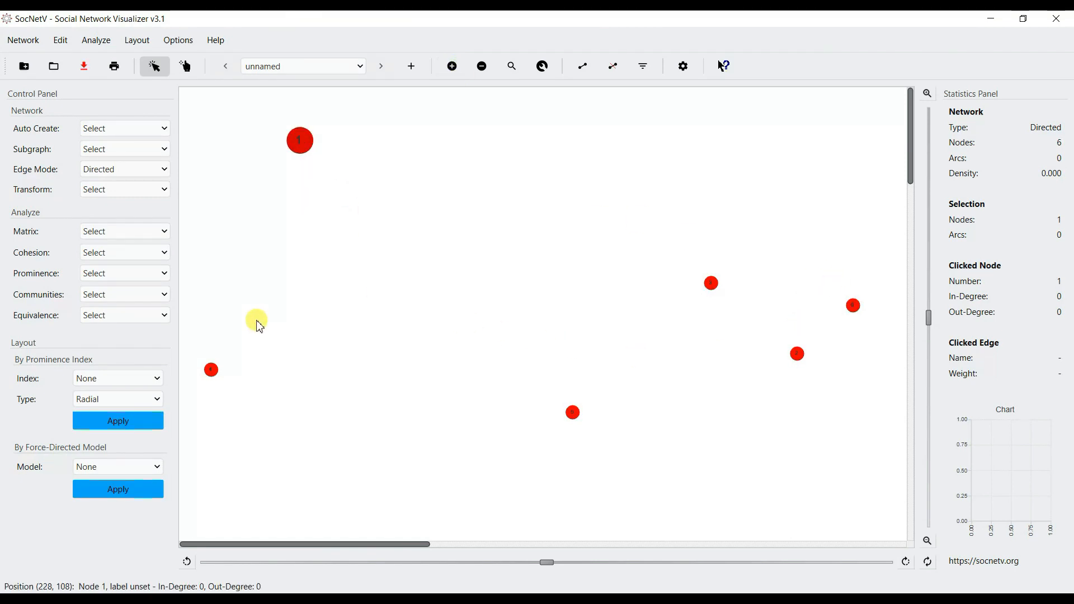
pyautogui.moveTo(211, 370); pyautogui.dragTo(300, 187)
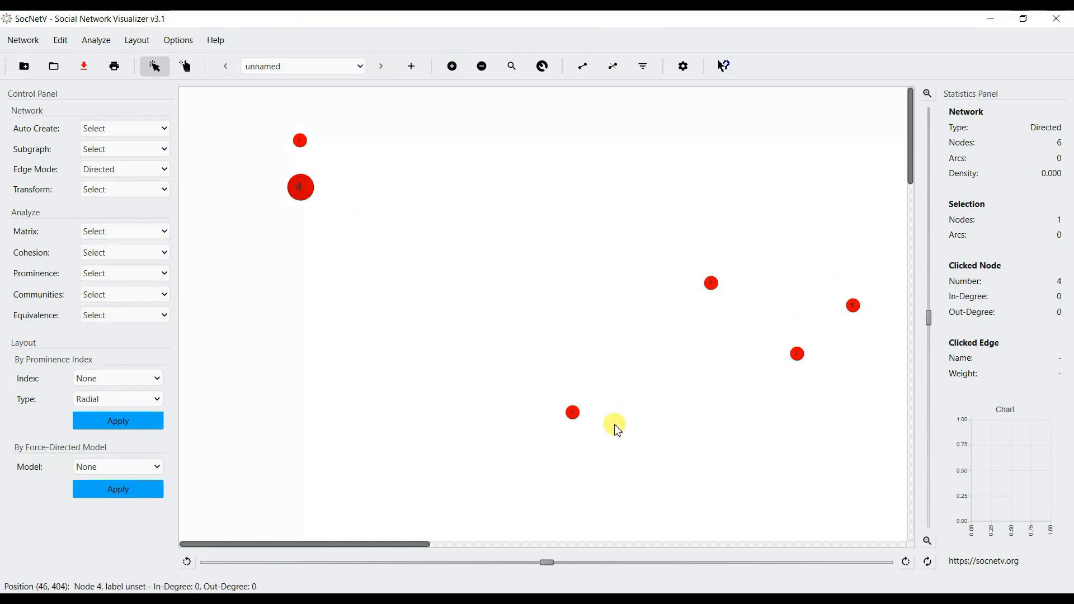
pyautogui.moveTo(798, 354); pyautogui.dragTo(351, 140)
pyautogui.moveTo(711, 283); pyautogui.dragTo(450, 144)
pyautogui.moveTo(296, 198); pyautogui.dragTo(551, 158)
pyautogui.moveTo(572, 413); pyautogui.dragTo(635, 149)
pyautogui.moveTo(857, 312); pyautogui.dragTo(724, 149)
pyautogui.moveTo(292, 137); pyautogui.dragTo(253, 151)
# - Label node 1 "Kepala desa" and set its size to 20, its color to #0bdeff and its shape to star
pyautogui.rightClick(251, 152)
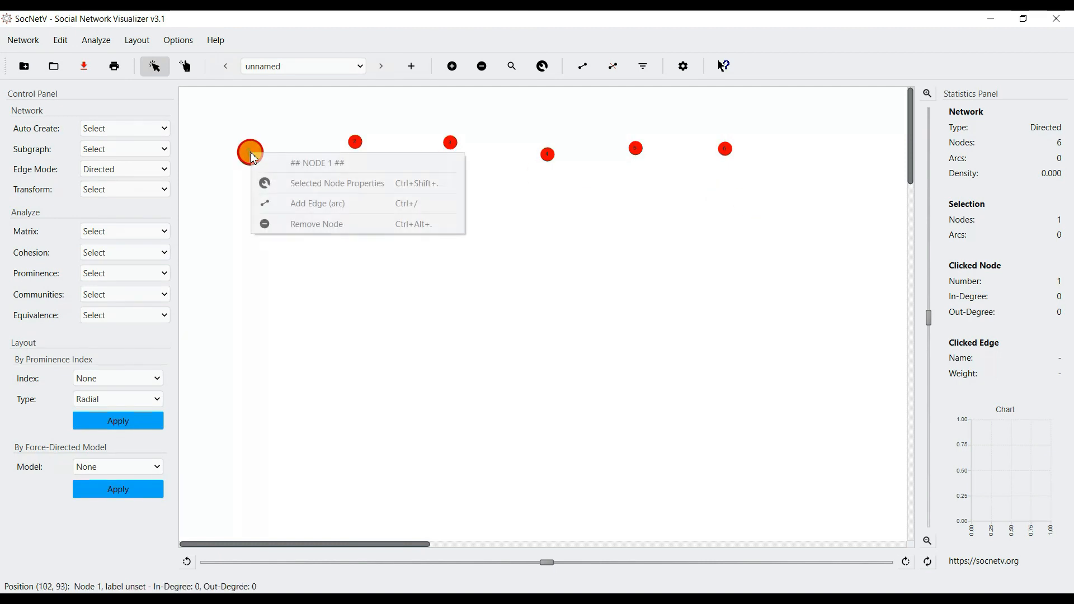
pyautogui.click(318, 185)
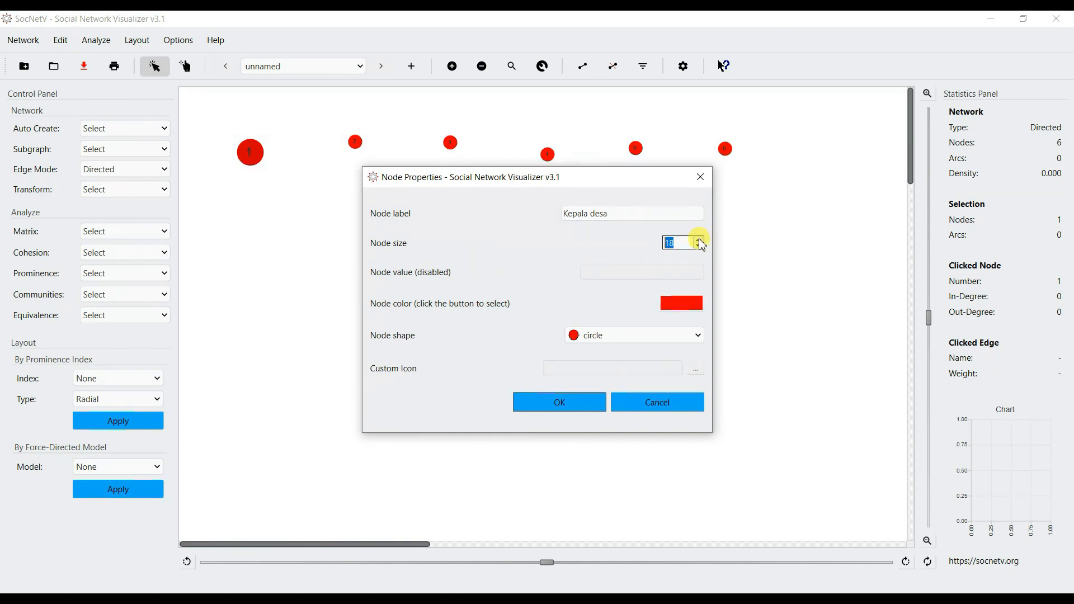
pyautogui.click(676, 300)
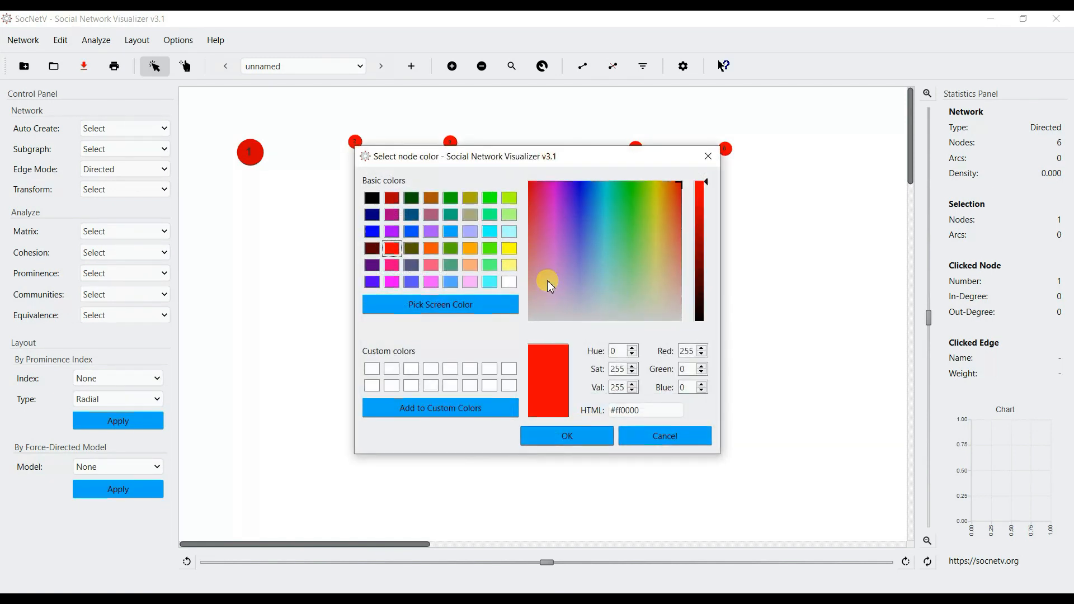
pyautogui.click(581, 190)
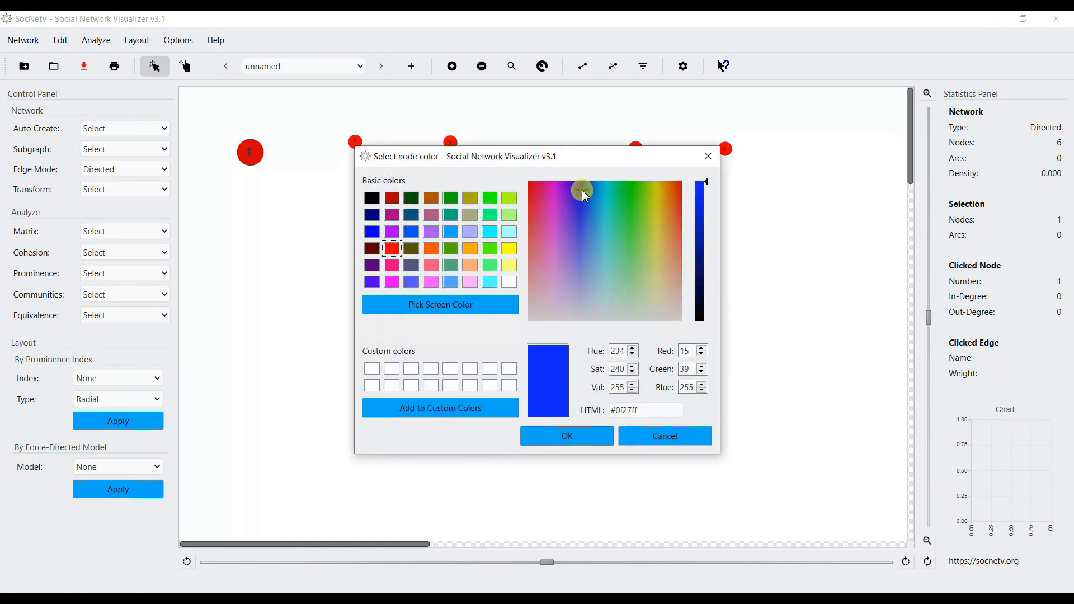
pyautogui.moveTo(625, 195); pyautogui.dragTo(602, 187)
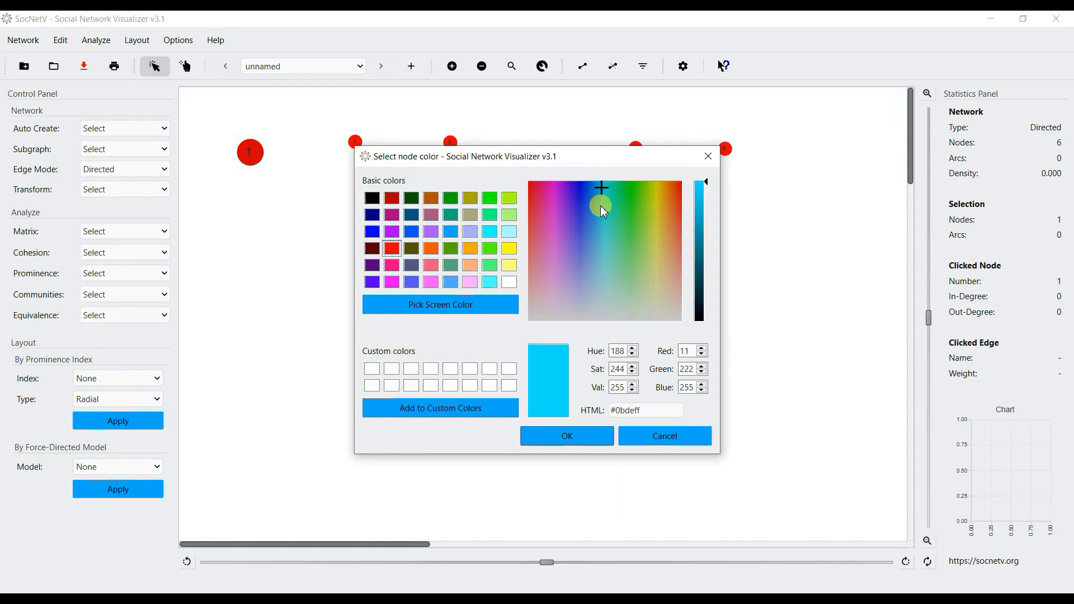
pyautogui.click(575, 435)
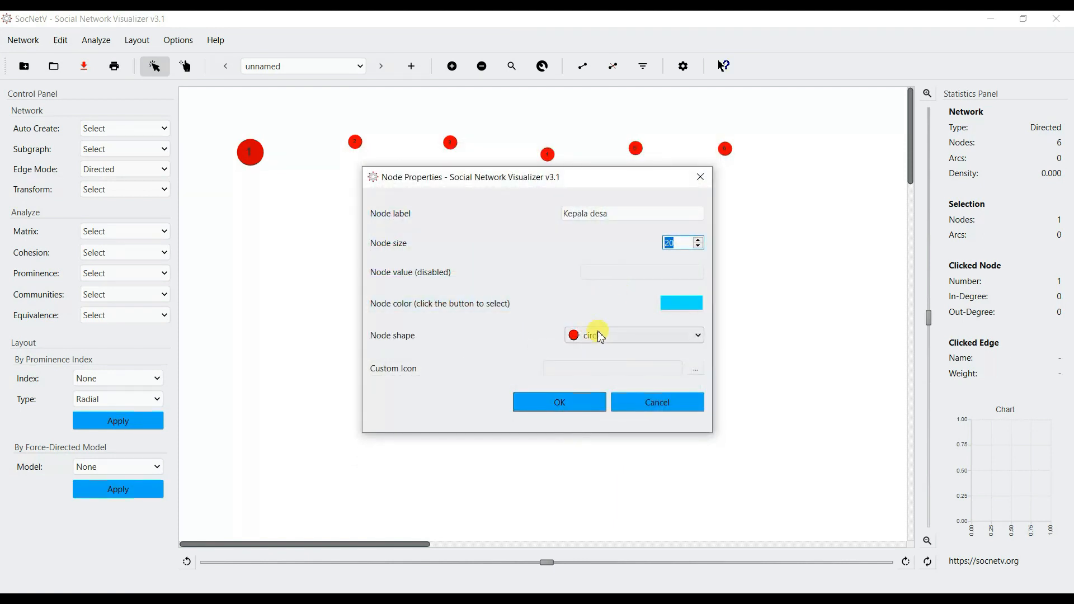
pyautogui.click(609, 335)
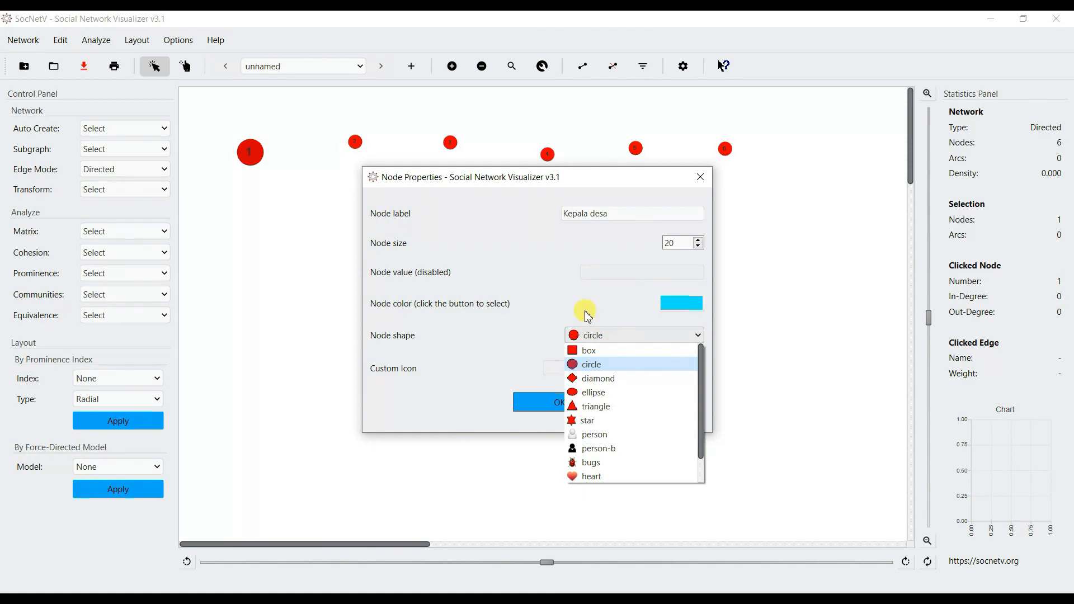
pyautogui.click(597, 420)
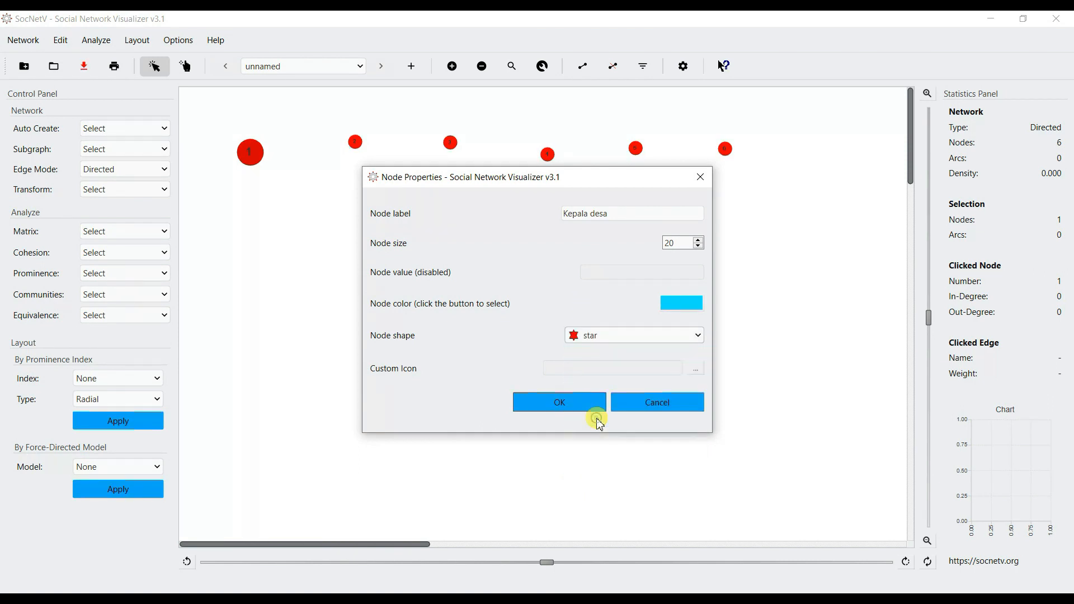
pyautogui.click(585, 410)
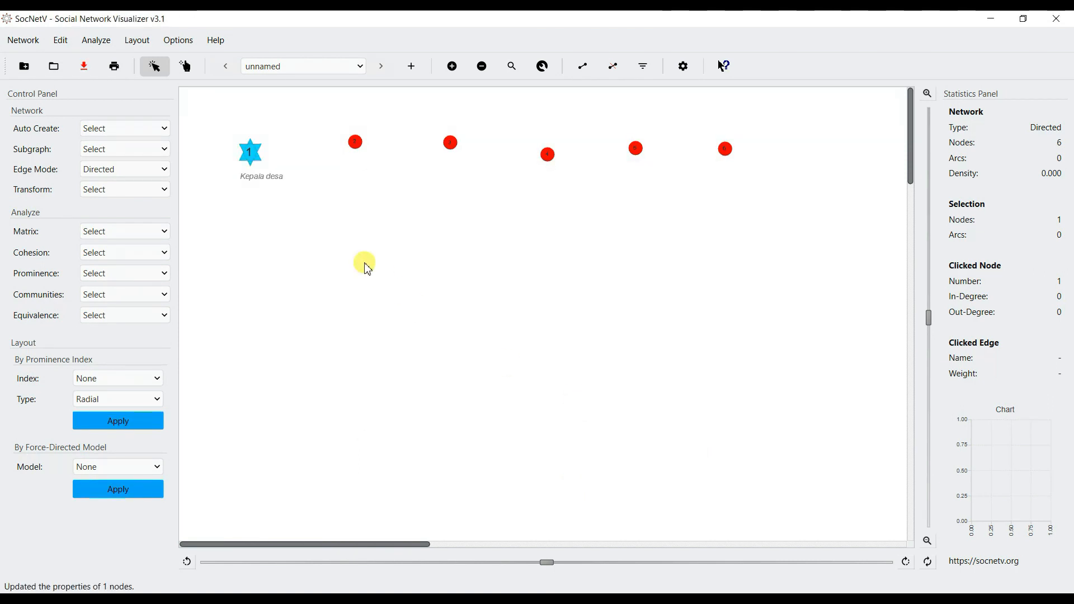
# - Shift the Kepala desa node slightly toward node 2 and change its shape to ellipse
pyautogui.moveTo(270, 160); pyautogui.dragTo(276, 162)
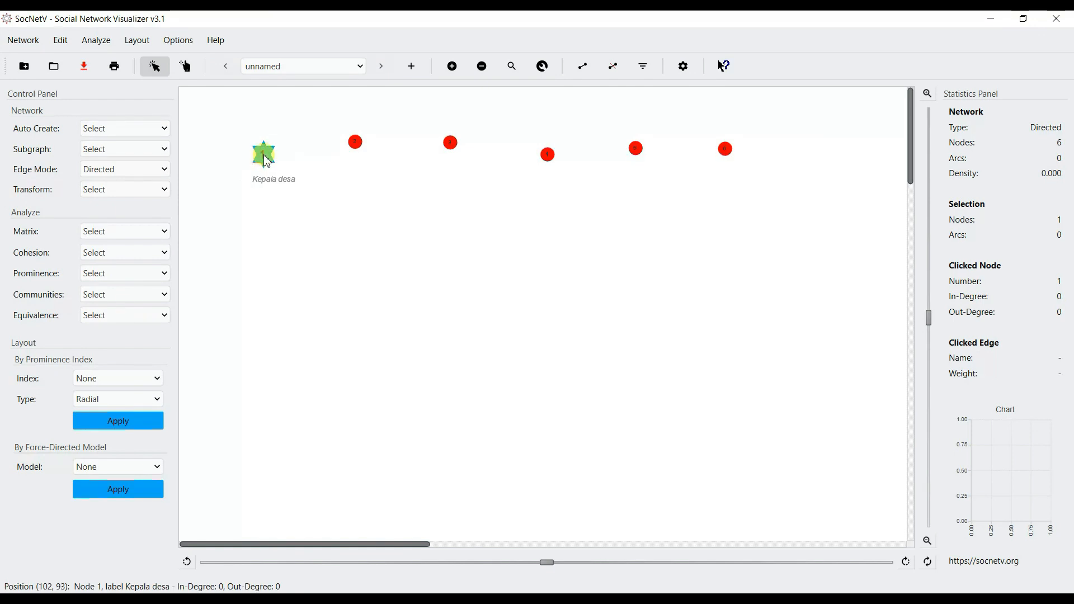
pyautogui.rightClick(267, 162)
pyautogui.click(327, 184)
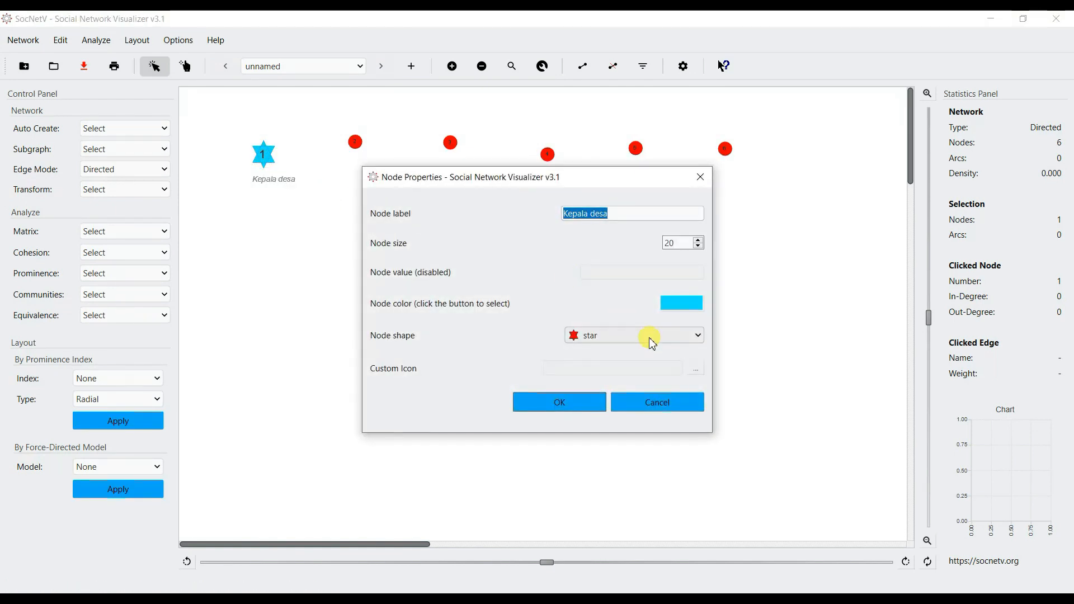
pyautogui.click(651, 339)
pyautogui.click(602, 391)
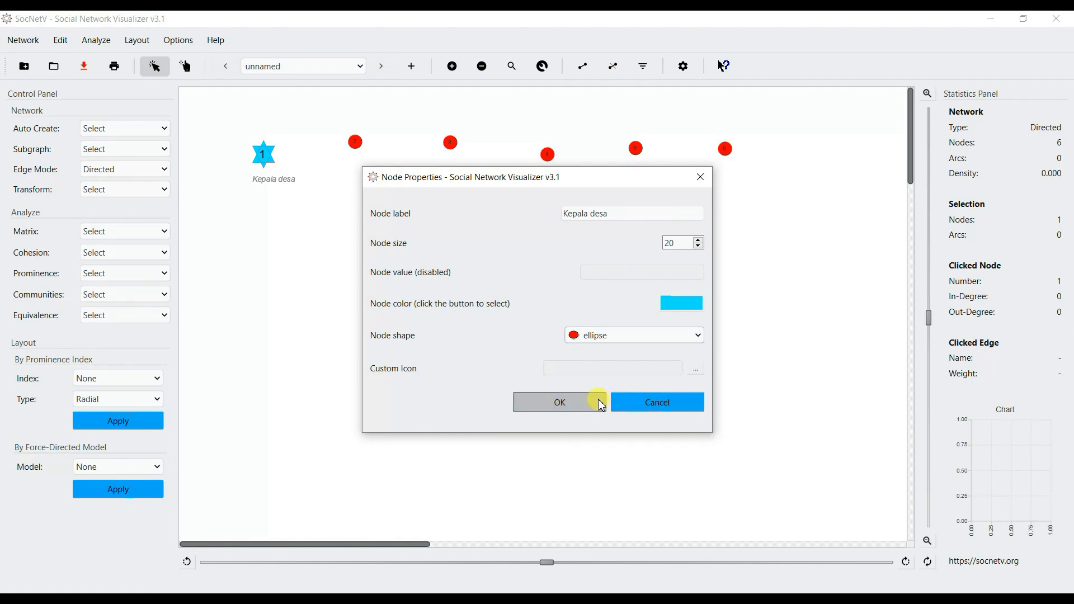
pyautogui.click(601, 403)
# - Change the Kepala desa node's color to light green #aaff7f
pyautogui.rightClick(267, 143)
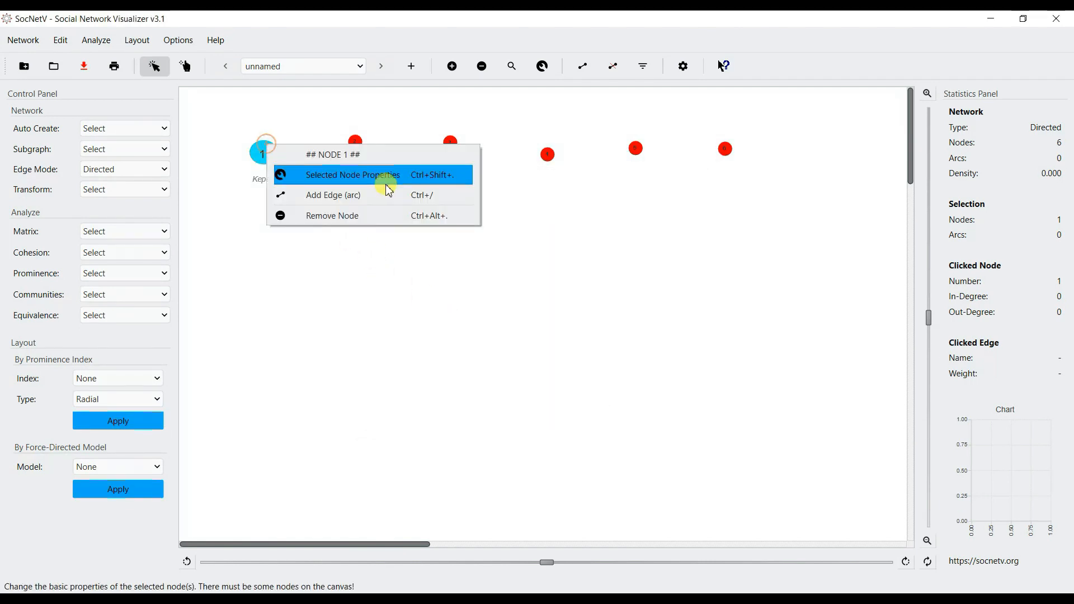
pyautogui.click(389, 176)
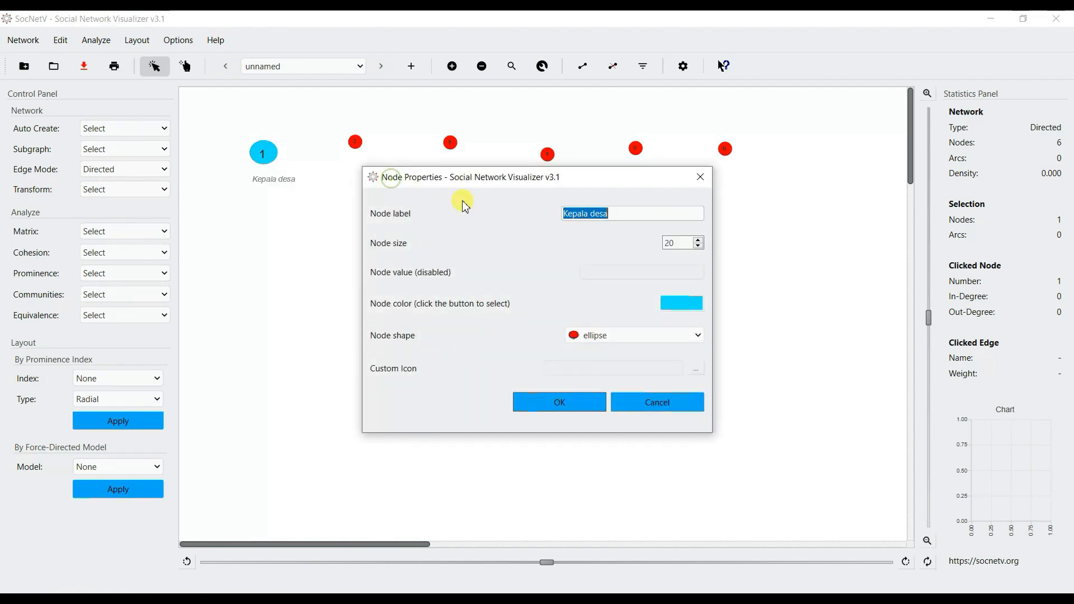
pyautogui.click(676, 306)
pyautogui.click(634, 195)
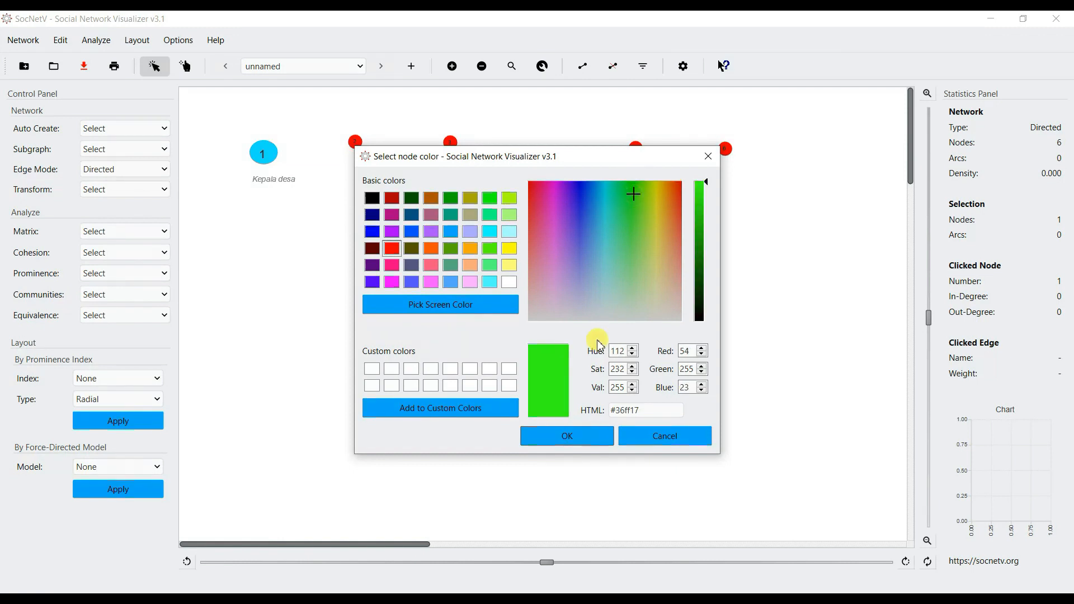
pyautogui.click(631, 252)
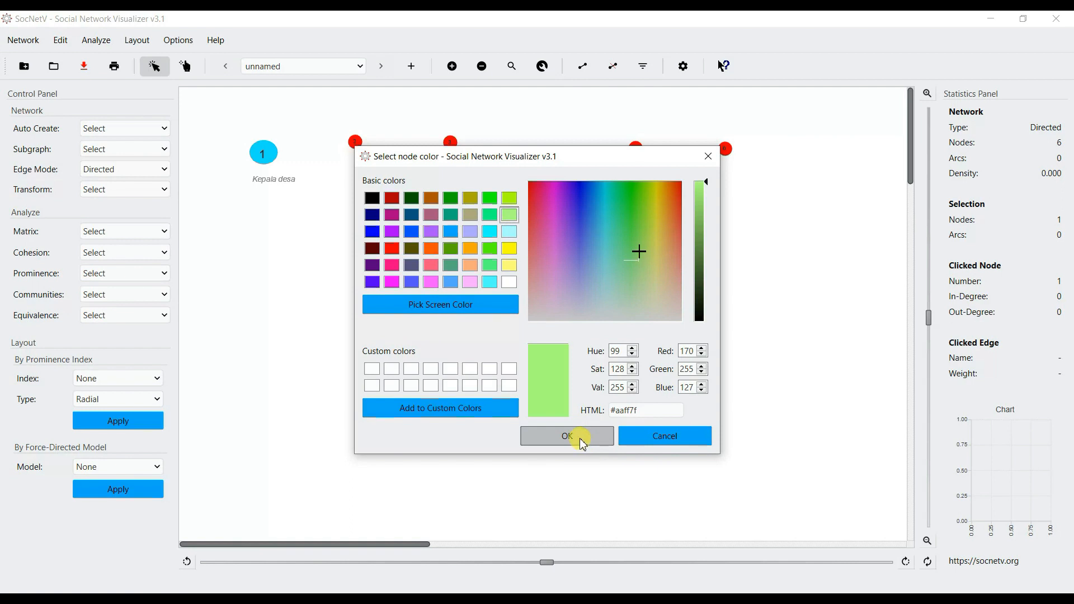
pyautogui.click(576, 437)
pyautogui.click(546, 399)
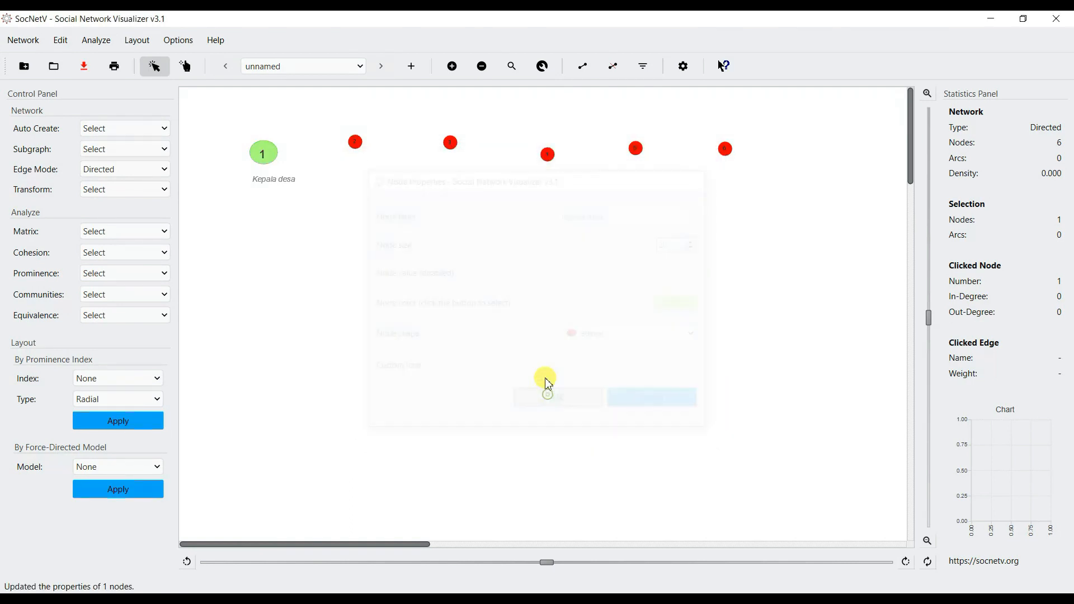
# - Move nodes 2 and 3 diagonally down so they sit slightly below the row of nodes
pyautogui.moveTo(357, 149); pyautogui.dragTo(394, 190)
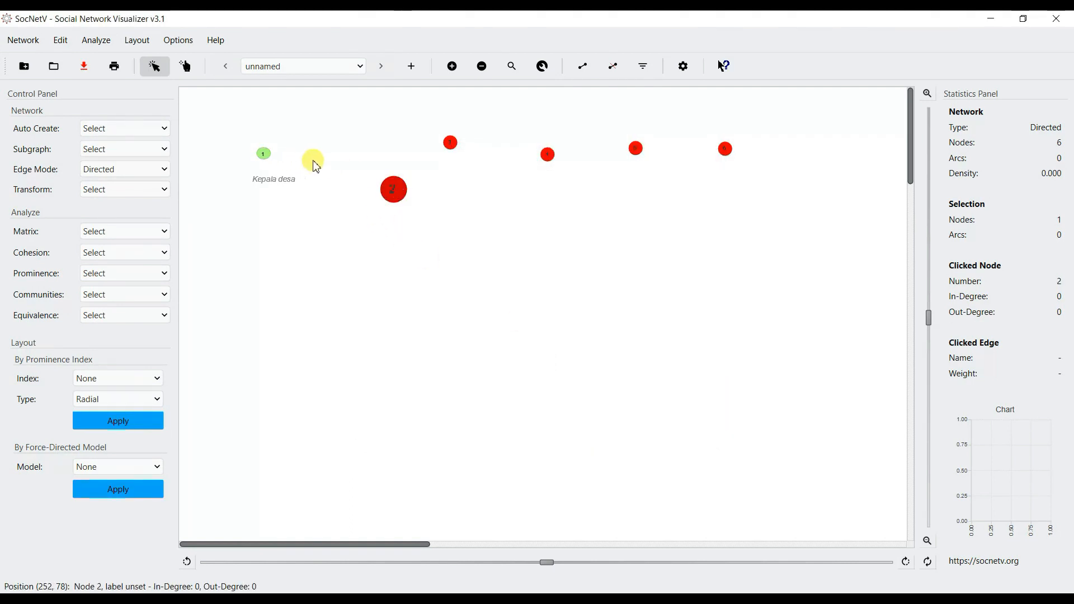
pyautogui.moveTo(451, 146); pyautogui.dragTo(516, 199)
pyautogui.moveTo(557, 151); pyautogui.dragTo(628, 209)
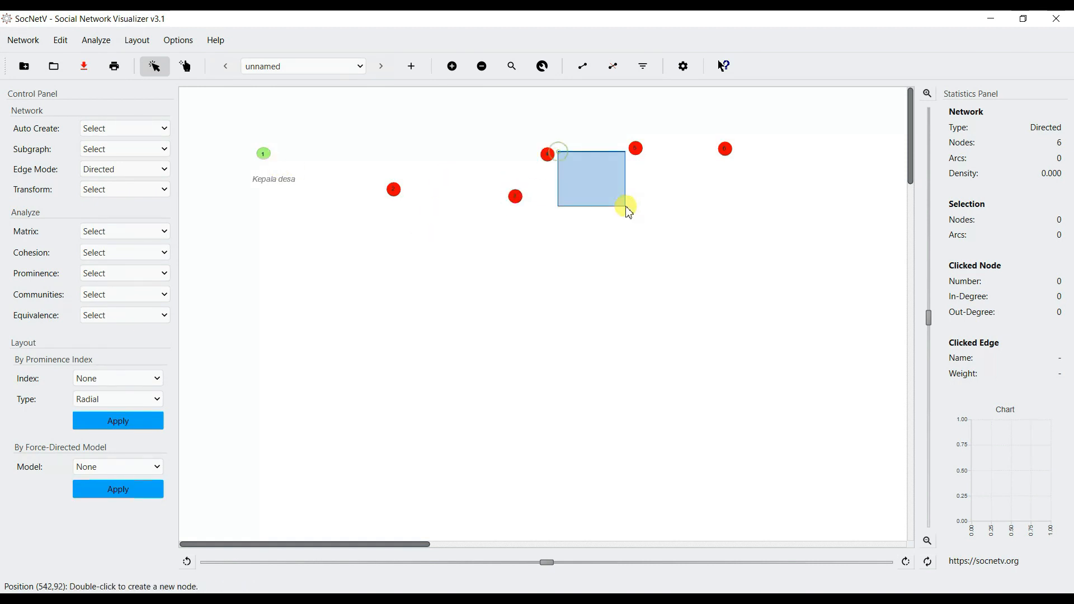
# - Label node 2 "Sekertaris" and set its color to orange #ffaa00
pyautogui.rightClick(391, 190)
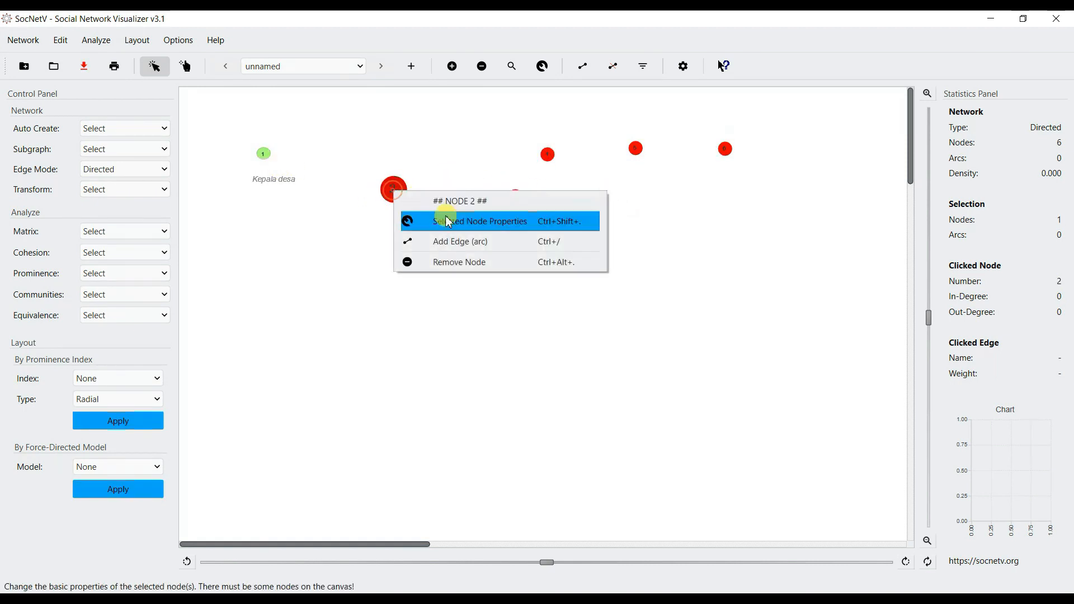
pyautogui.click(446, 216)
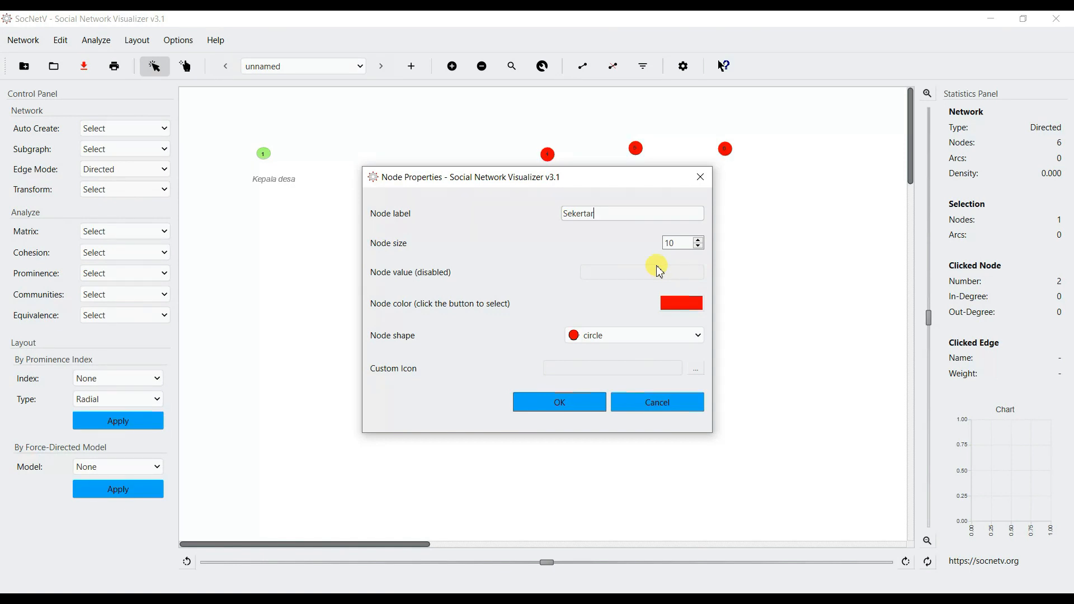
pyautogui.click(699, 303)
pyautogui.click(474, 255)
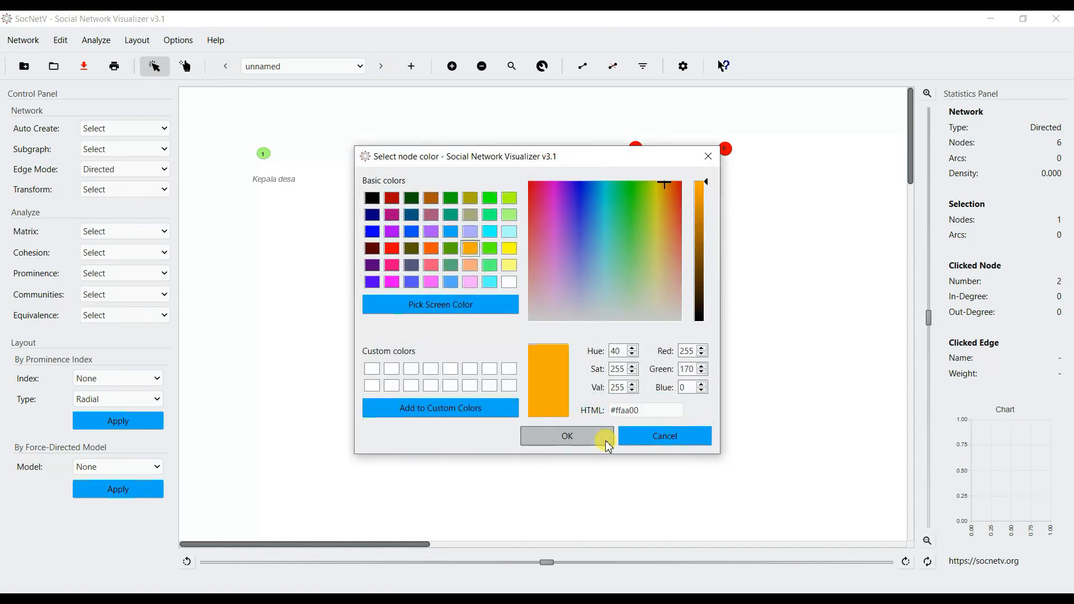
pyautogui.click(602, 439)
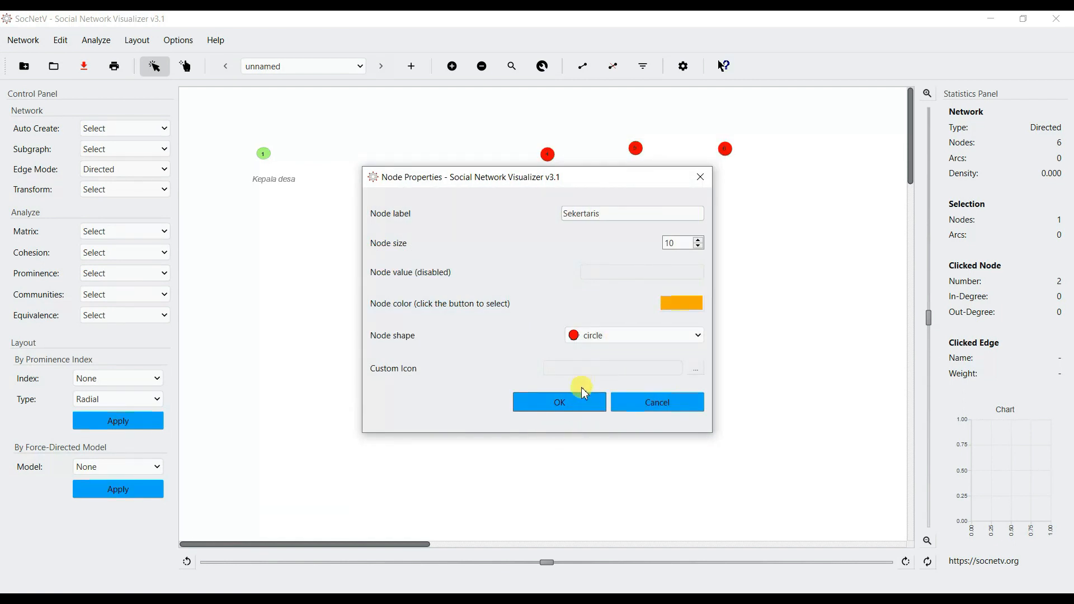
pyautogui.click(570, 405)
# - Label node 3 "Bendahara" and set its color to orange #ffaa00
pyautogui.rightClick(523, 202)
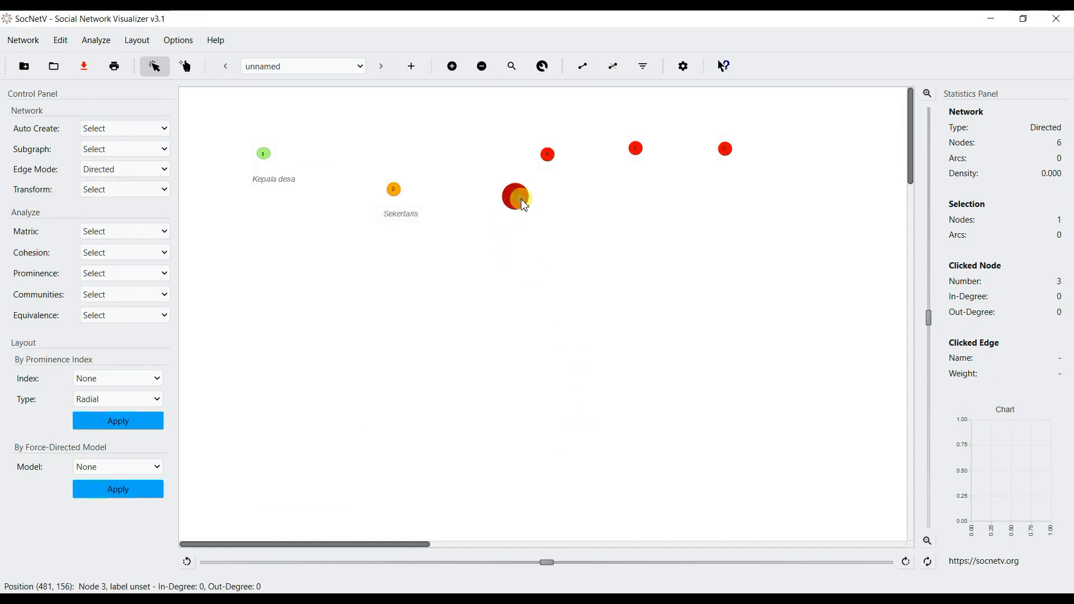
pyautogui.click(599, 229)
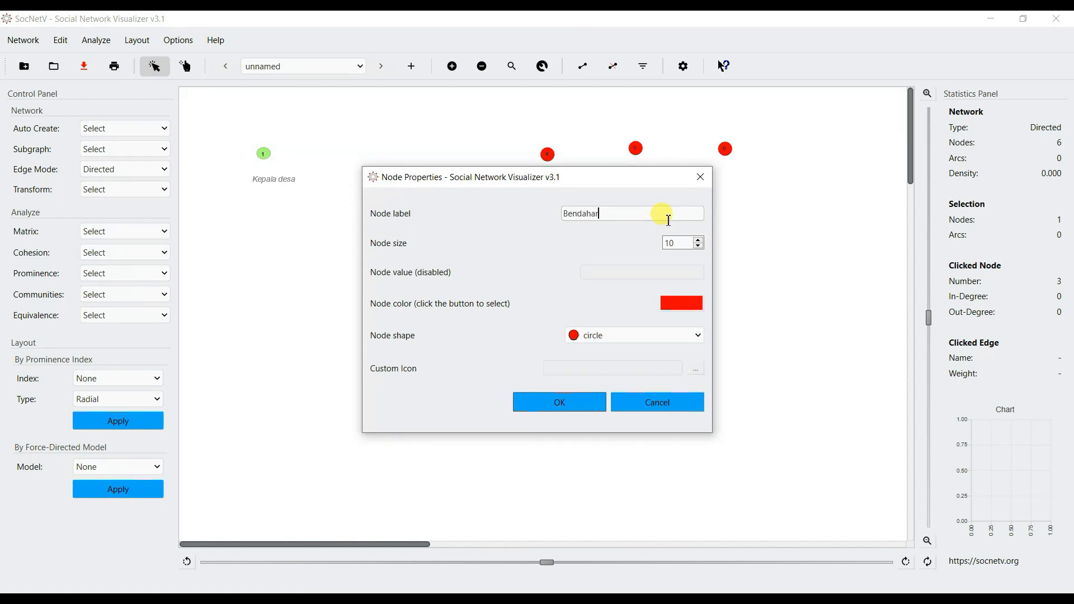
pyautogui.click(682, 303)
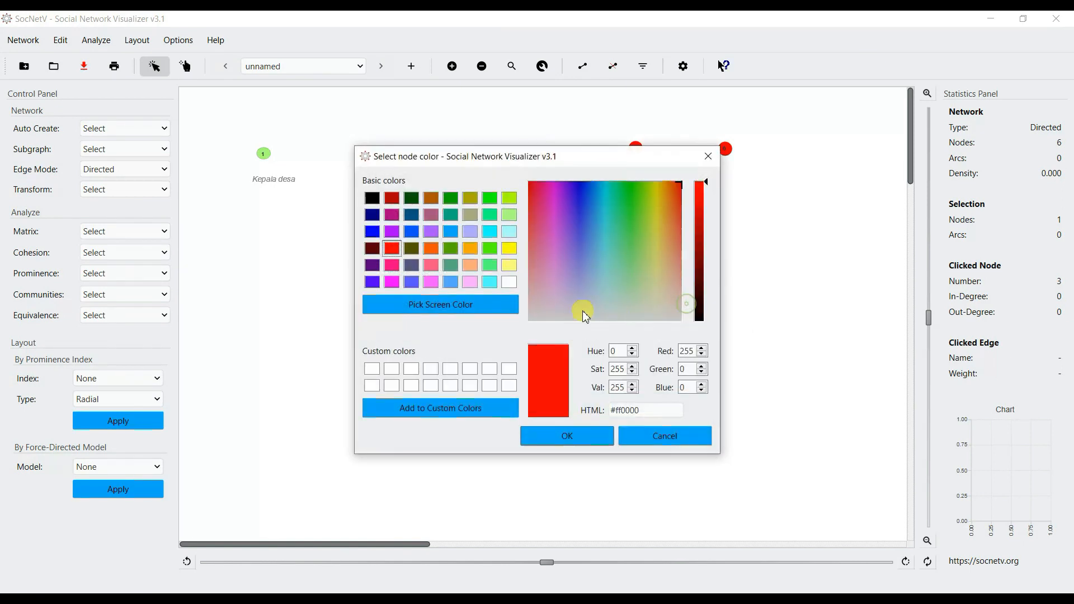
pyautogui.click(470, 248)
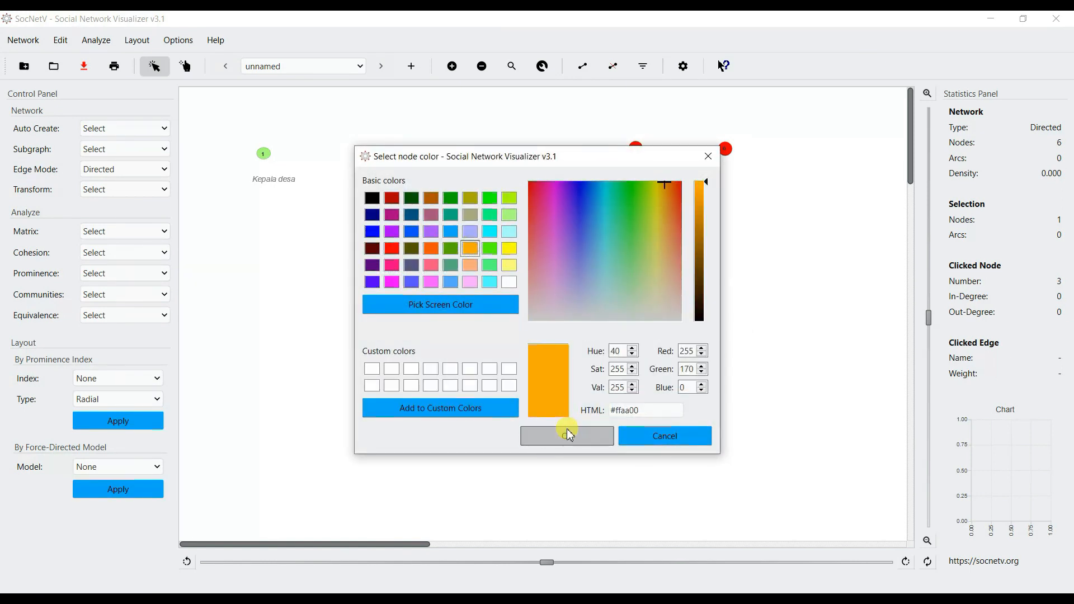
pyautogui.click(569, 434)
pyautogui.click(562, 402)
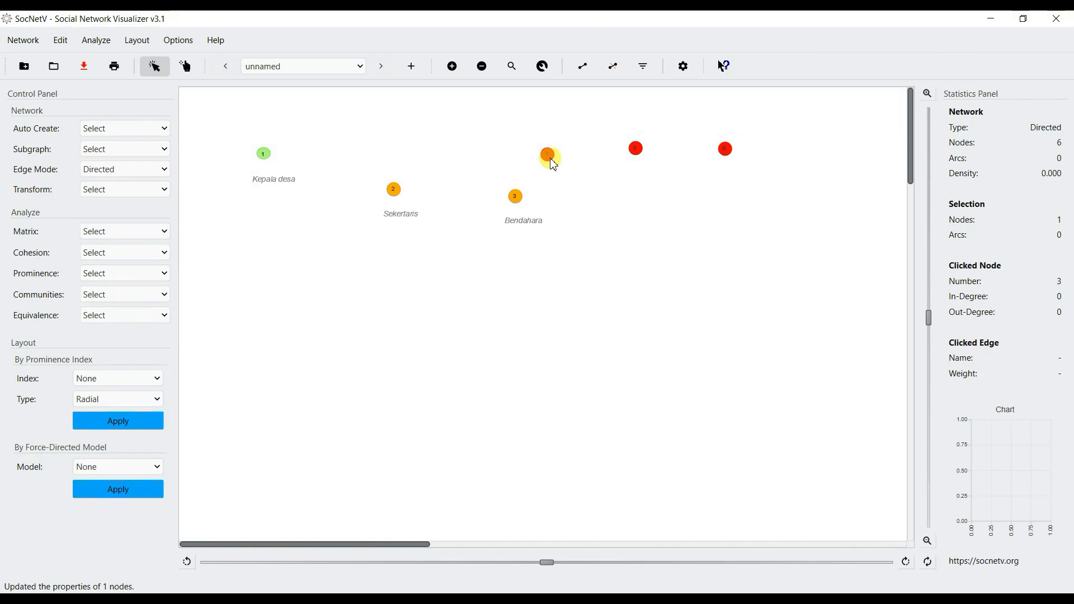
# - Move nodes 4, 5 and 6 into a lower group beyond Bendahara, and lower the Kepala desa node to about Sekertaris's level
pyautogui.moveTo(548, 156); pyautogui.dragTo(667, 244)
pyautogui.moveTo(647, 161); pyautogui.dragTo(762, 280)
pyautogui.moveTo(729, 162); pyautogui.dragTo(838, 263)
pyautogui.click(628, 264)
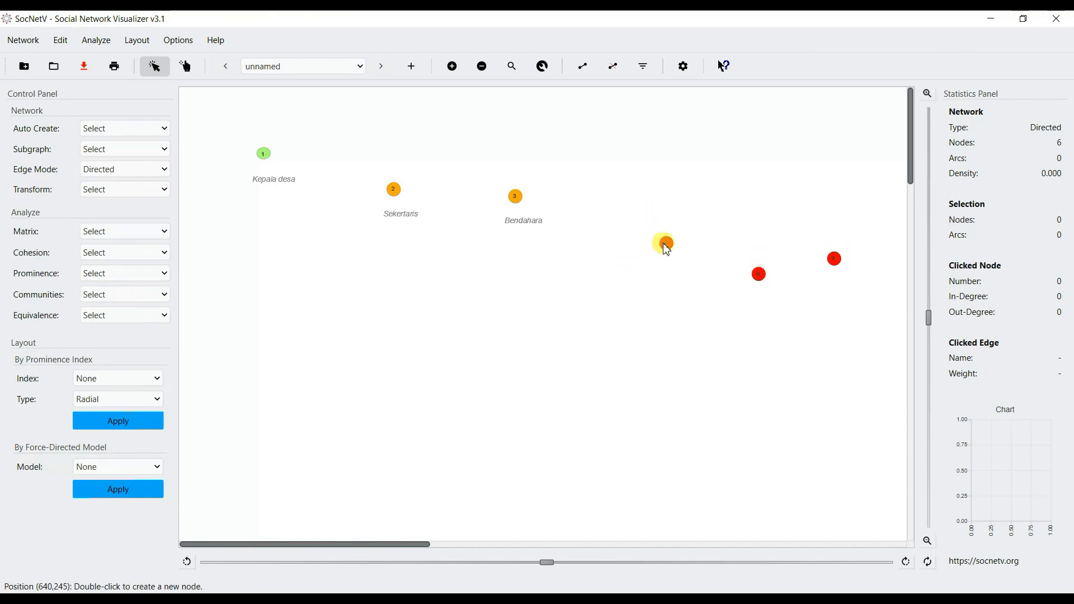
pyautogui.moveTo(263, 153); pyautogui.dragTo(270, 210)
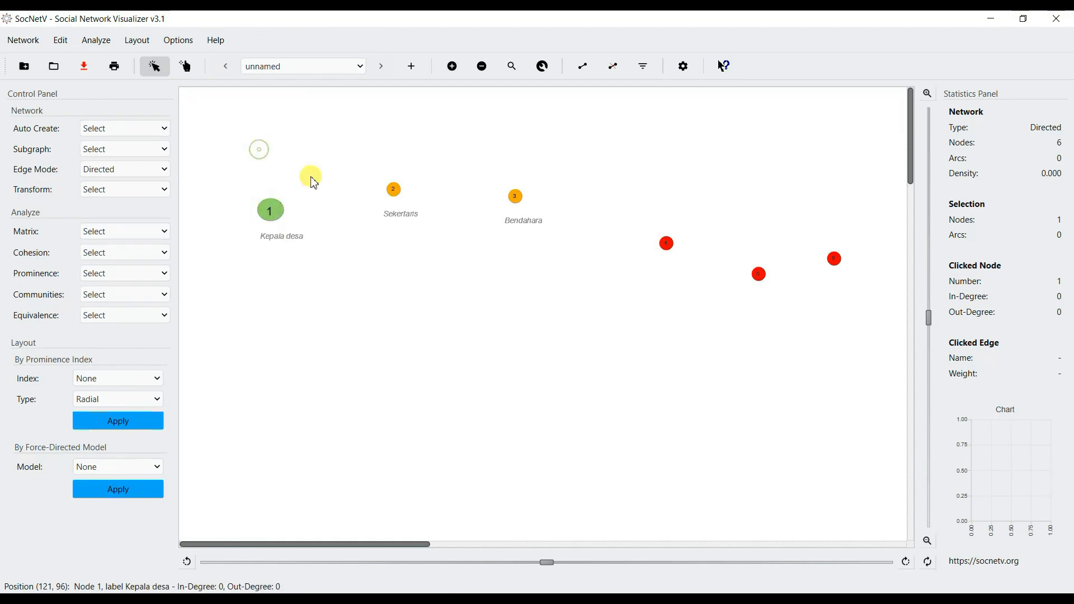
# - Add a directed edge of weight 1 from node 1 (Kepala desa) to node 2 (Sekertaris)
pyautogui.rightClick(270, 210)
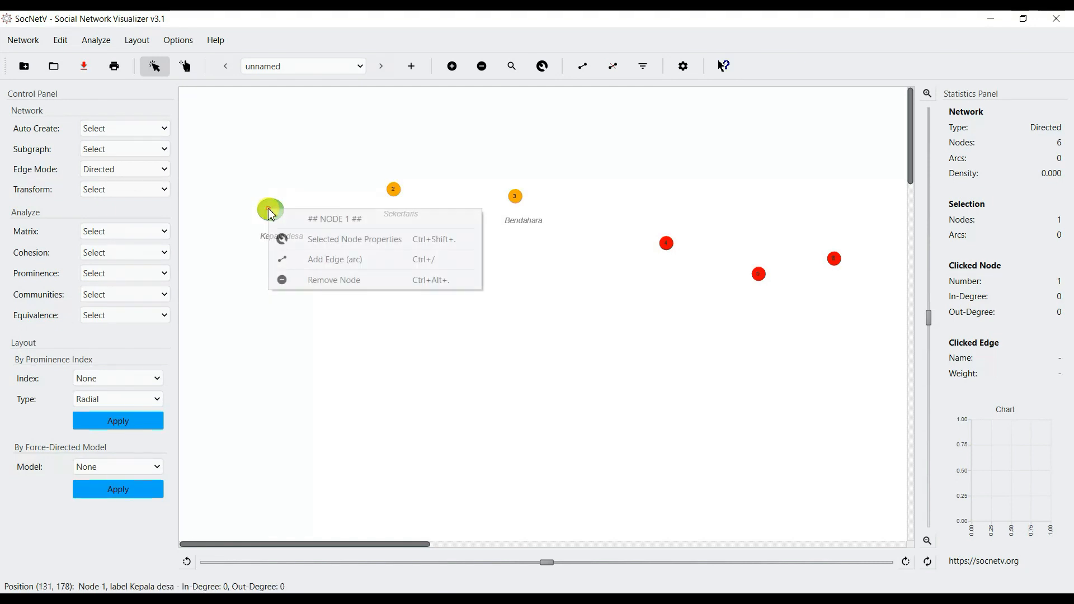
pyautogui.click(326, 261)
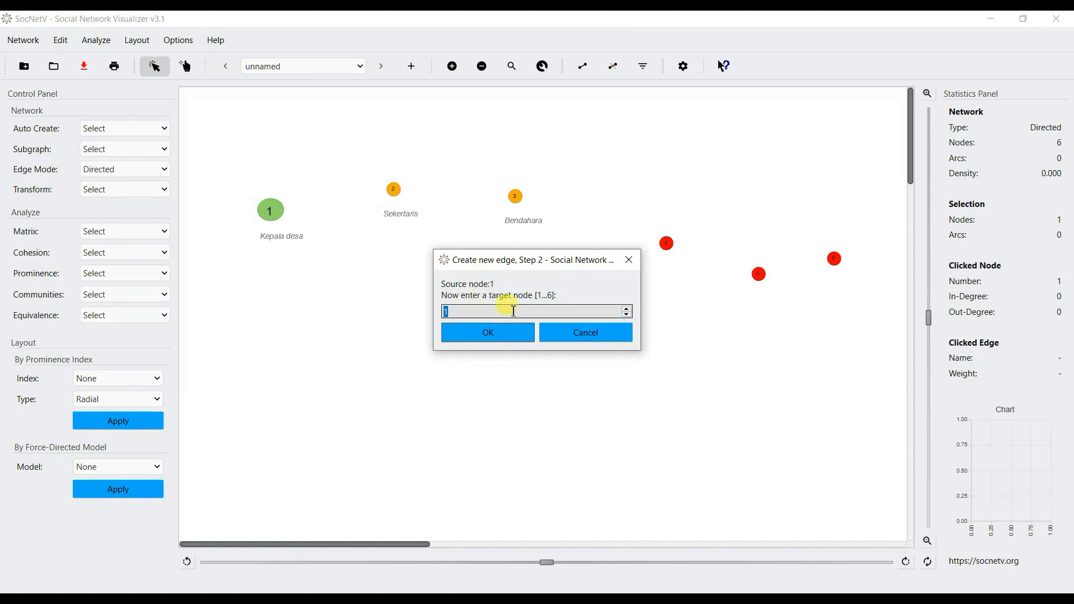
pyautogui.click(481, 308)
pyautogui.click(503, 331)
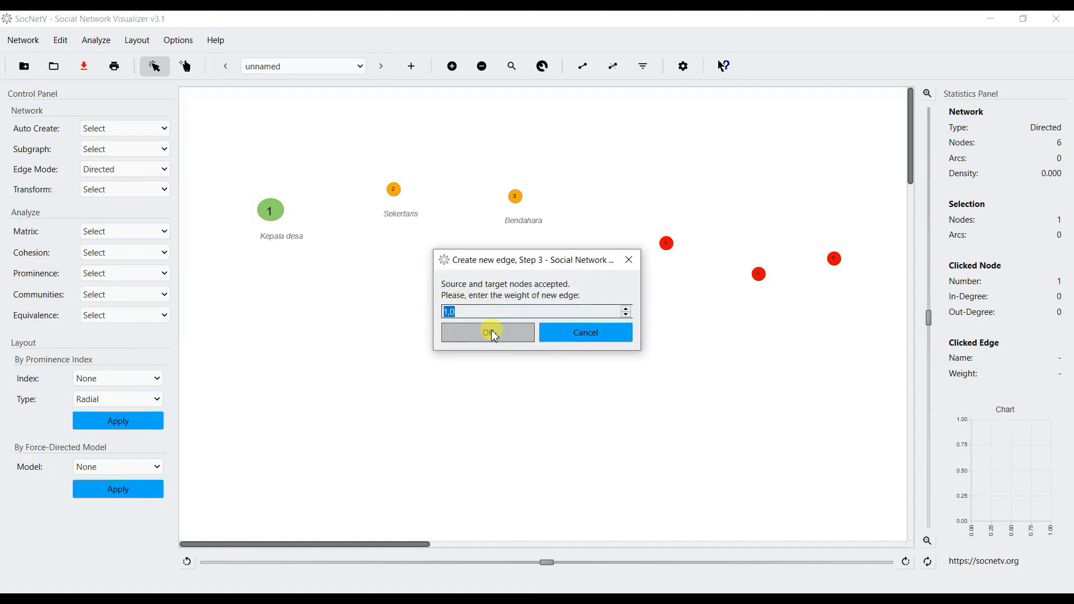
pyautogui.click(490, 331)
# - Arrange the labeled nodes as a triangle, with Kepala desa at the top, Bendahara lower left and Sekertaris lower right
pyautogui.moveTo(394, 190); pyautogui.dragTo(415, 289)
pyautogui.moveTo(270, 210); pyautogui.dragTo(364, 144)
pyautogui.moveTo(414, 291); pyautogui.dragTo(482, 286)
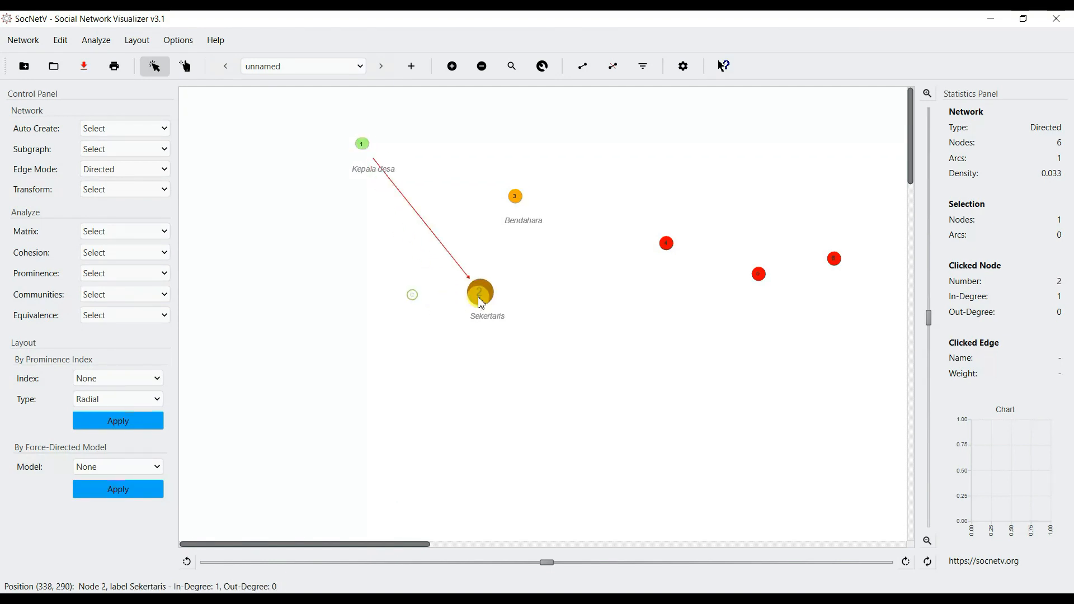
pyautogui.moveTo(523, 197); pyautogui.dragTo(266, 292)
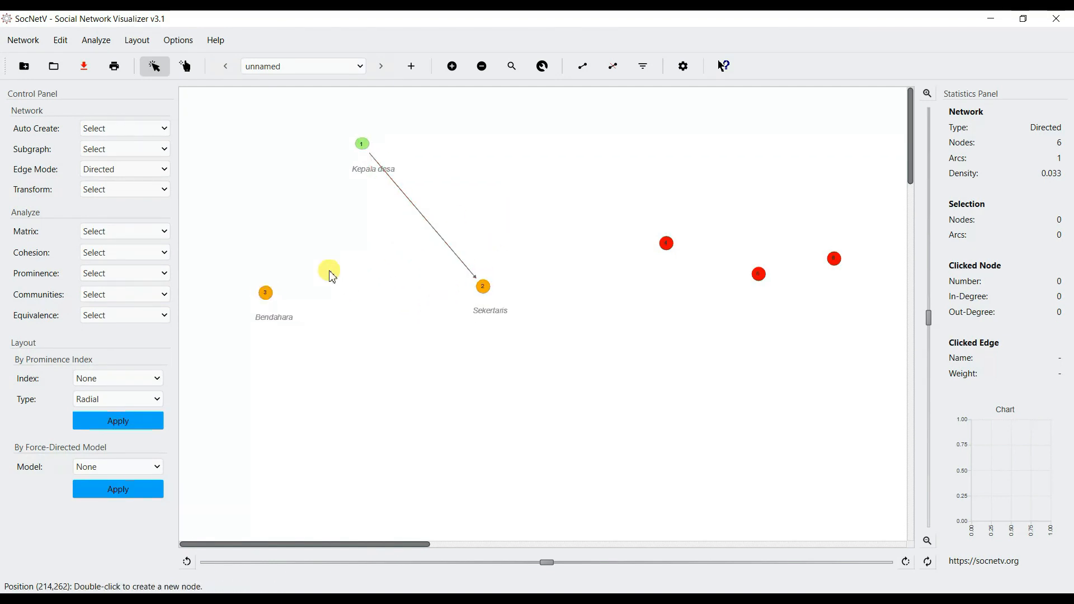
# - Add a directed edge of weight 1 from node 1 (Kepala desa) to node 3 (Bendahara)
pyautogui.rightClick(366, 147)
pyautogui.click(369, 150)
pyautogui.rightClick(366, 146)
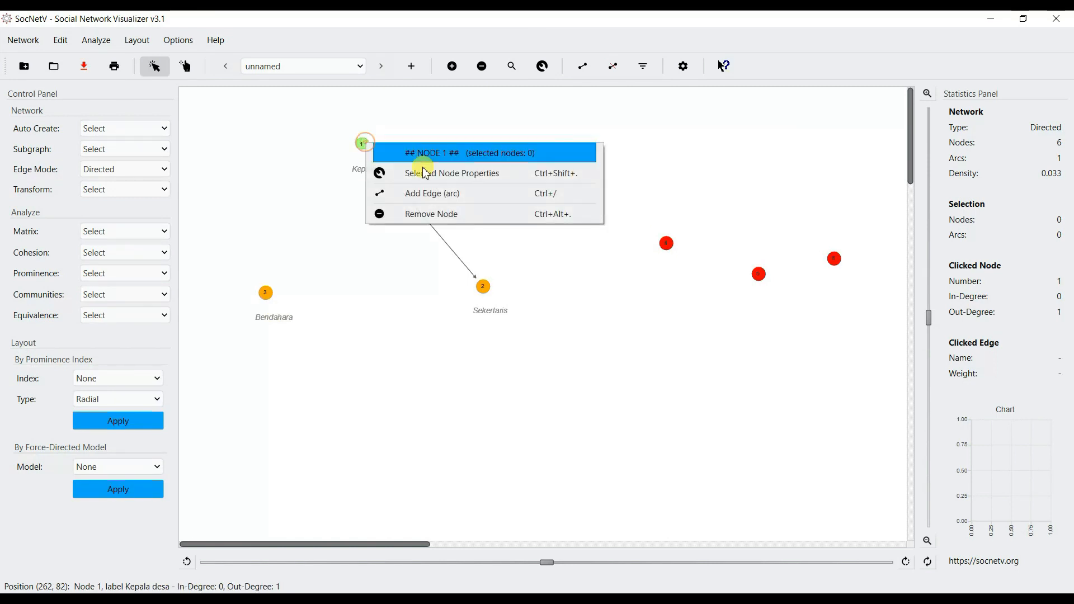
pyautogui.click(434, 193)
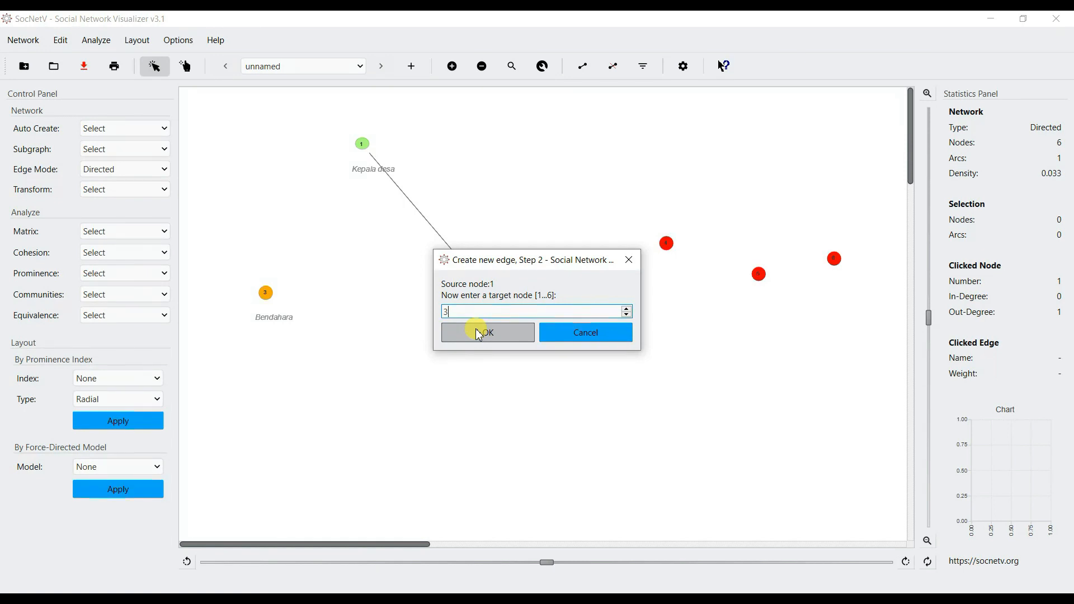
pyautogui.click(510, 332)
pyautogui.click(510, 332)
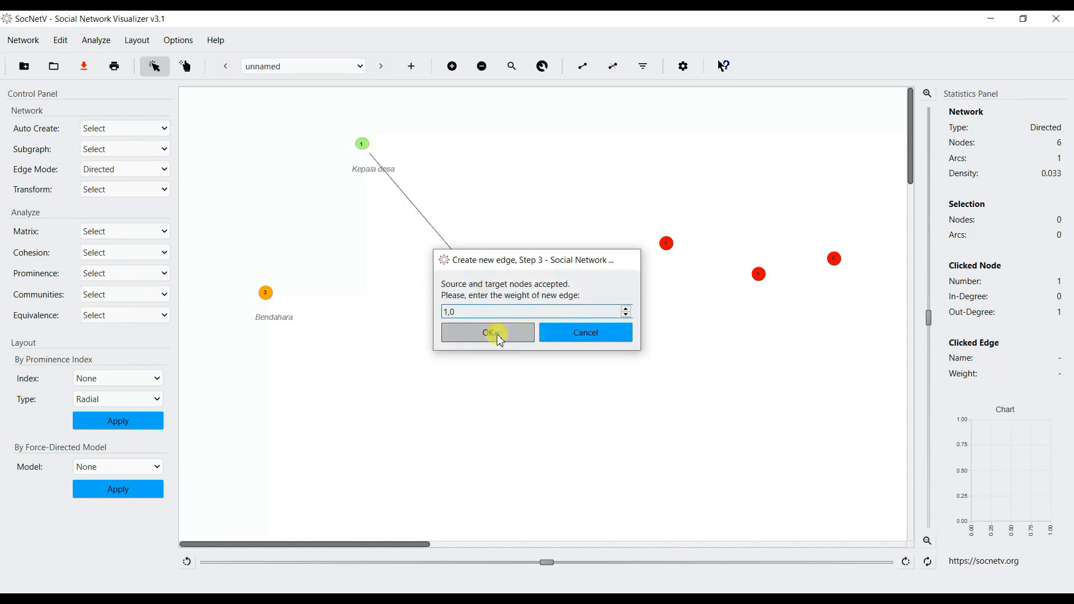
# - Shift Kepala desa slightly right and place nodes 4, 5 and 6 in a row below Bendahara and Sekertaris
pyautogui.moveTo(363, 144); pyautogui.dragTo(401, 143)
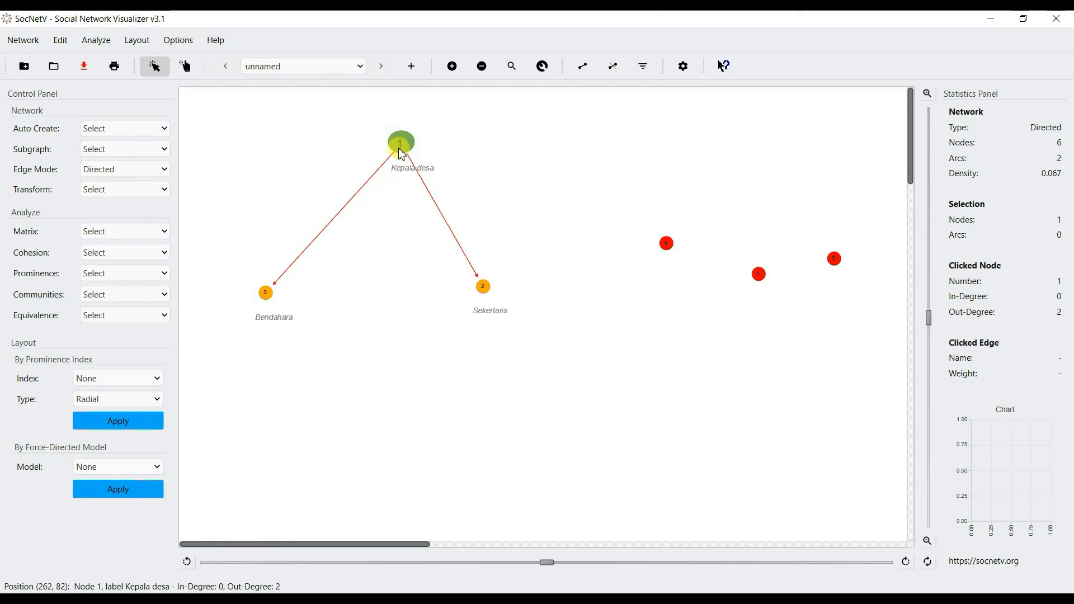
pyautogui.moveTo(666, 243); pyautogui.dragTo(334, 422)
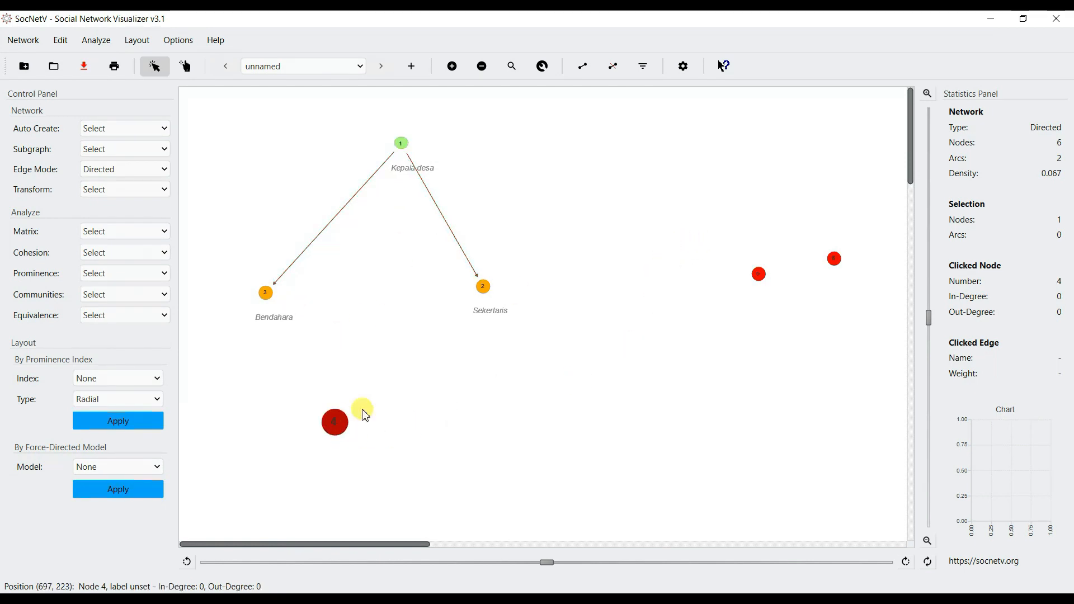
pyautogui.moveTo(763, 274); pyautogui.dragTo(424, 421)
pyautogui.moveTo(833, 258); pyautogui.dragTo(511, 431)
pyautogui.click(550, 352)
# - Add an edge of weight 1 from Sekertaris back to Kepala desa, and move Sekertaris up and to the right
pyautogui.rightClick(483, 287)
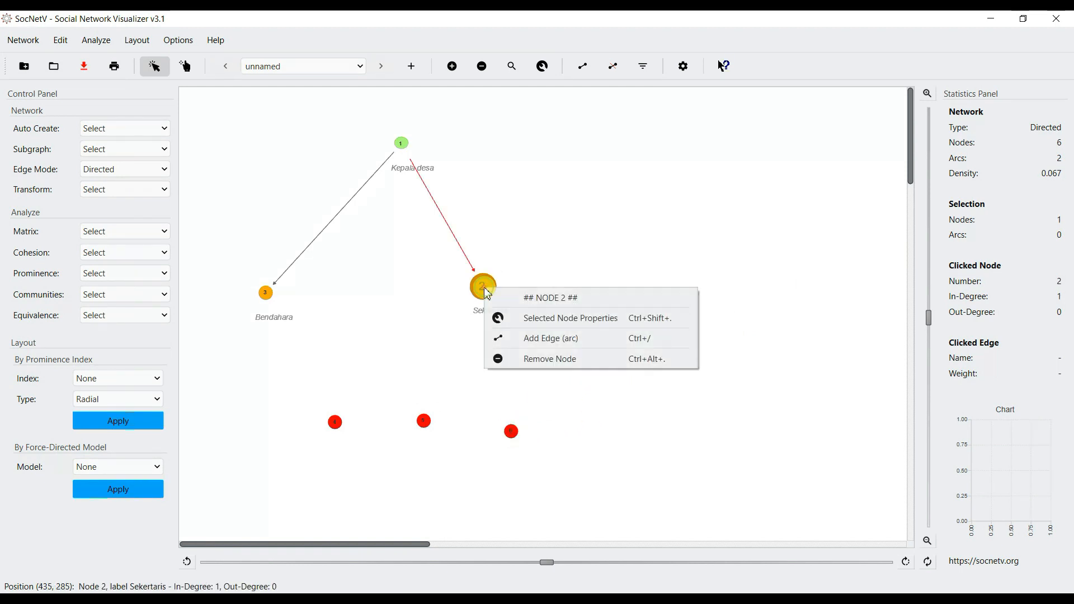
pyautogui.click(571, 330)
pyautogui.click(498, 336)
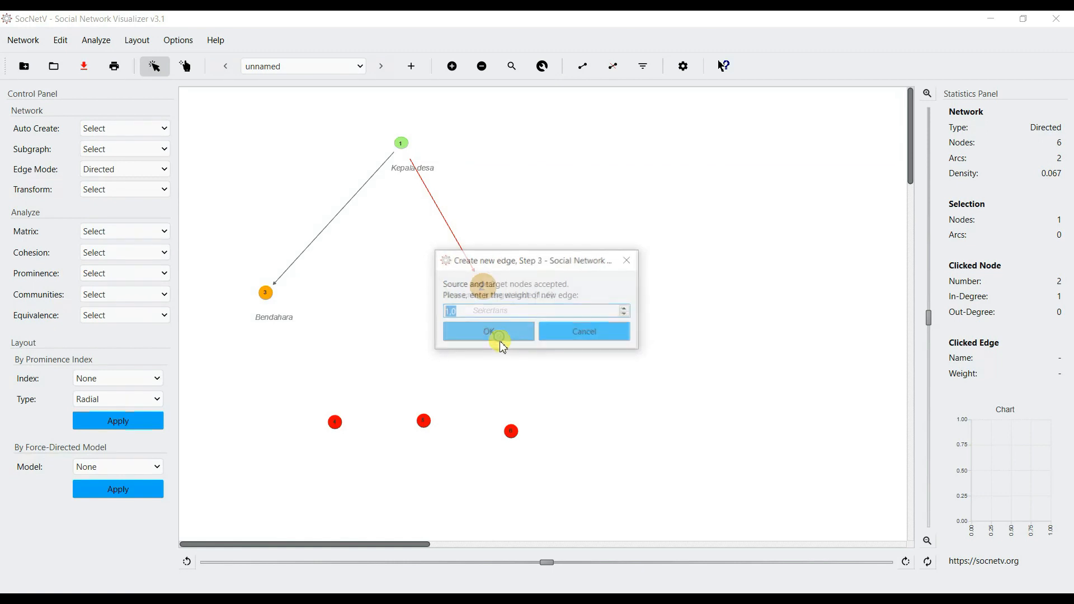
pyautogui.click(488, 336)
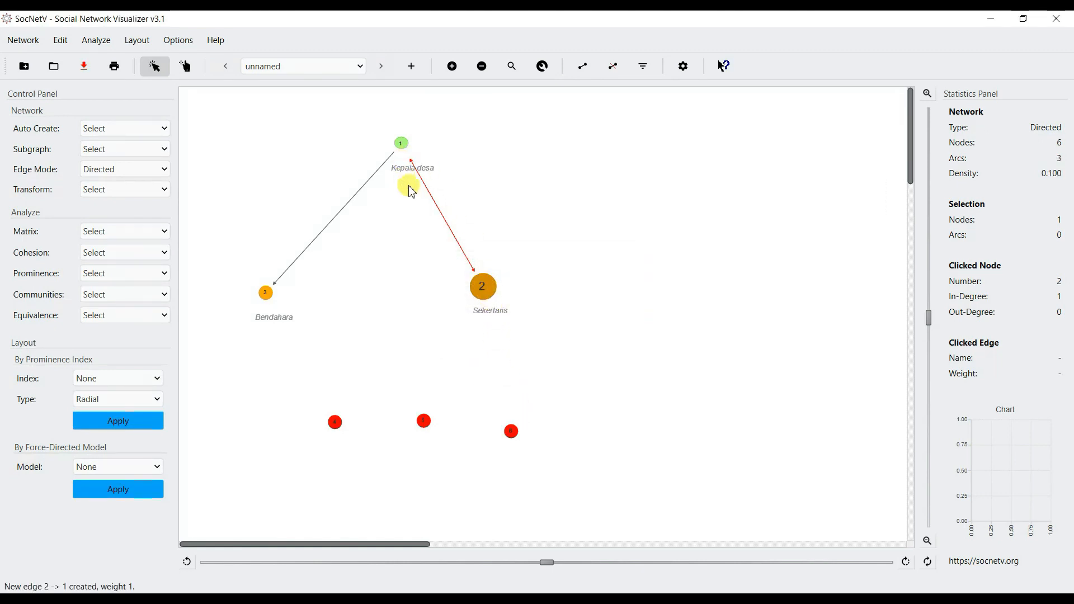
pyautogui.click(492, 288)
pyautogui.moveTo(495, 287); pyautogui.dragTo(584, 228)
pyautogui.click(460, 290)
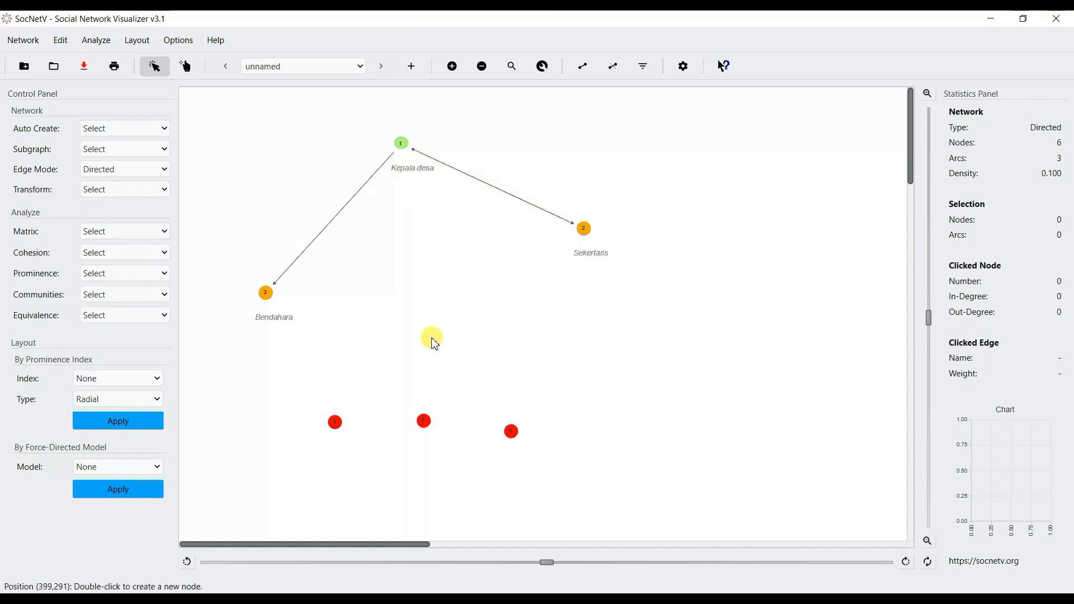
# - Add a directed edge of weight 1 from node 3 (Bendahara) to node 4
pyautogui.click(274, 303)
pyautogui.rightClick(267, 299)
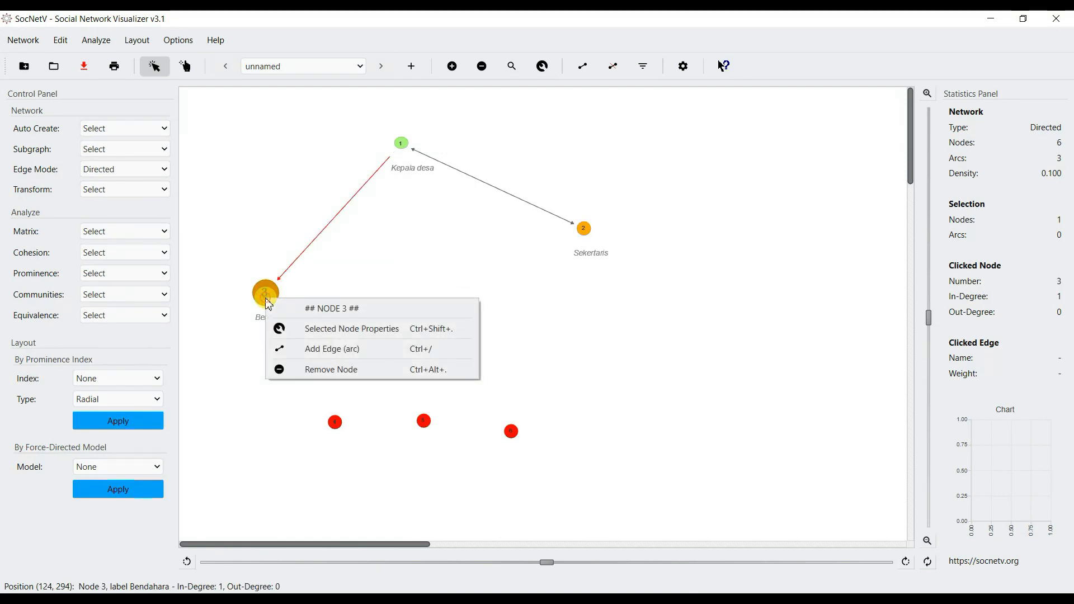
pyautogui.click(322, 349)
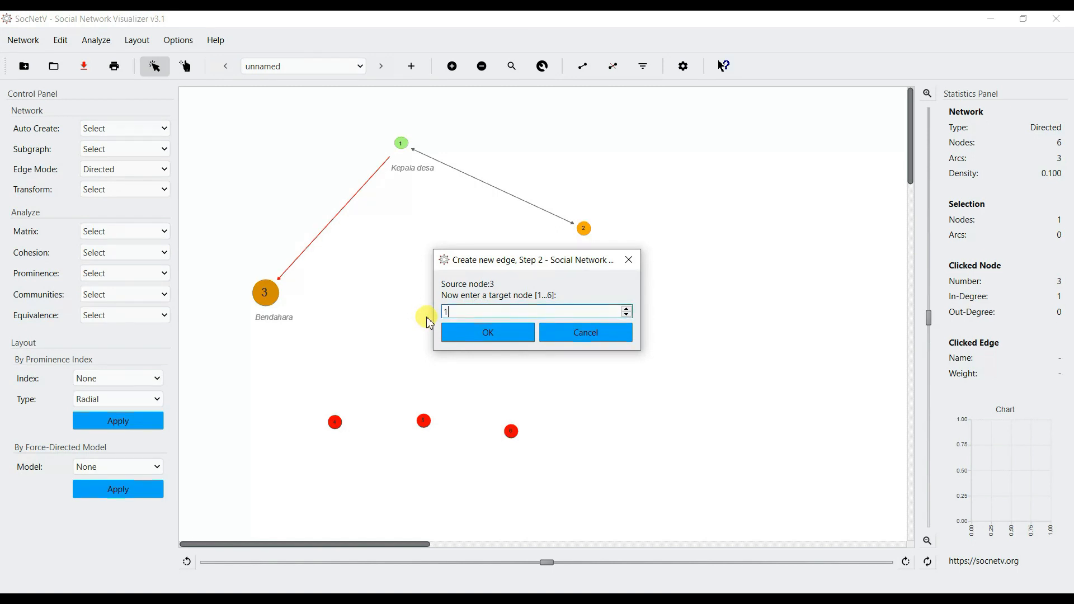
pyautogui.press('BackSpace')
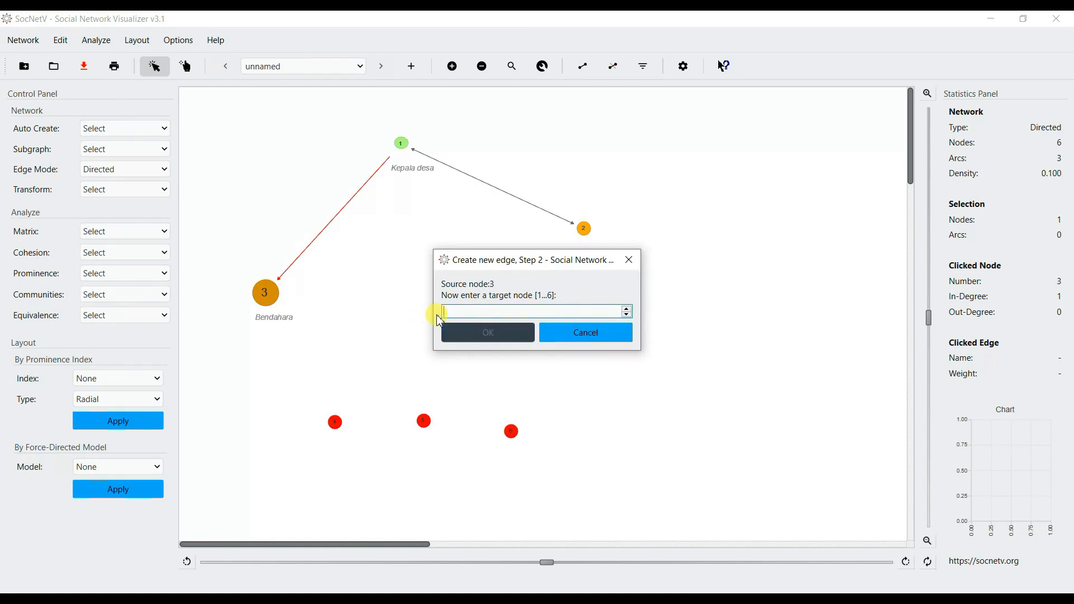
pyautogui.write('2')
pyautogui.click(487, 332)
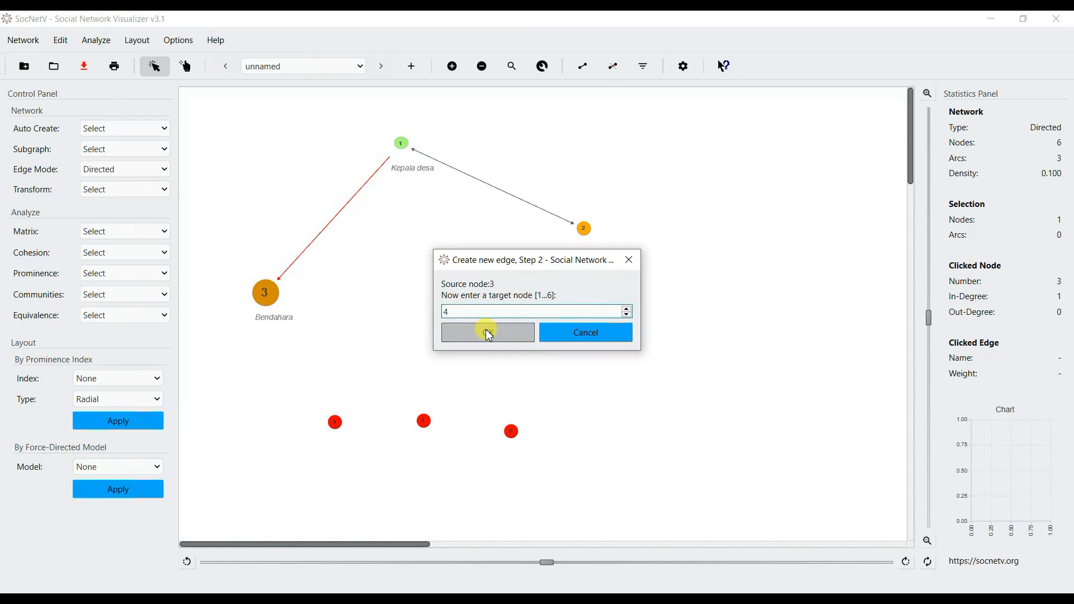
pyautogui.click(487, 334)
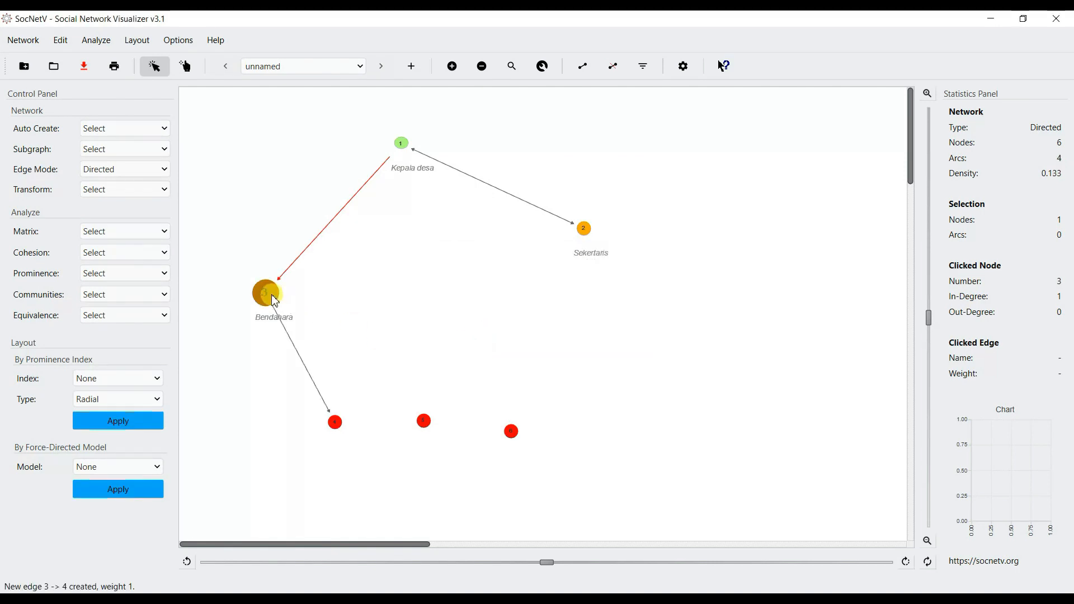
# - Move Bendahara right, closer above the red nodes, and add an edge of weight 1 from it to node 5
pyautogui.moveTo(275, 302); pyautogui.dragTo(371, 308)
pyautogui.rightClick(371, 309)
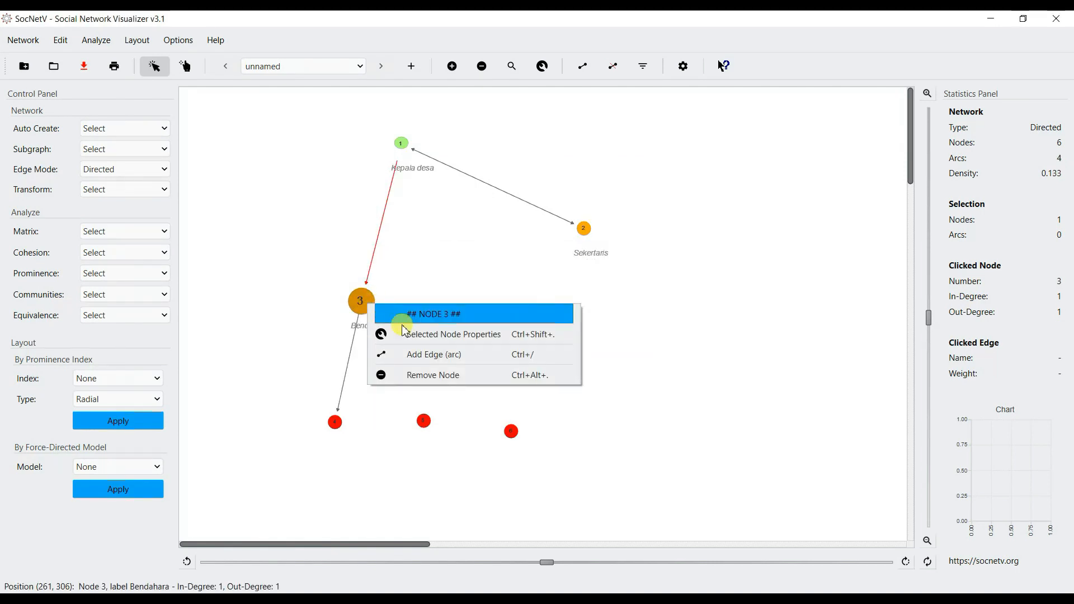
pyautogui.click(415, 350)
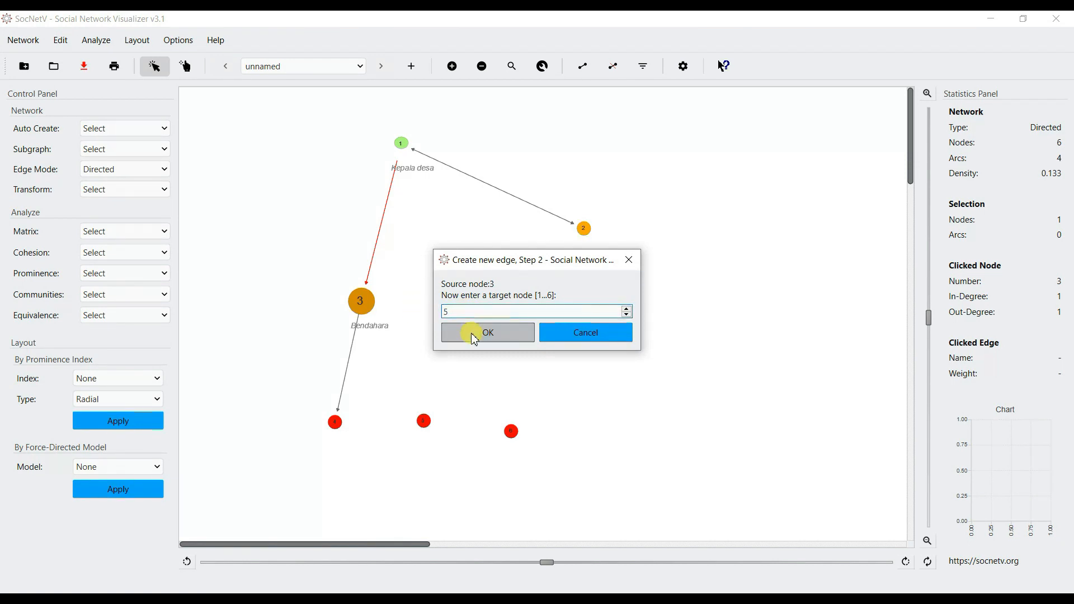
pyautogui.click(470, 333)
pyautogui.click(474, 335)
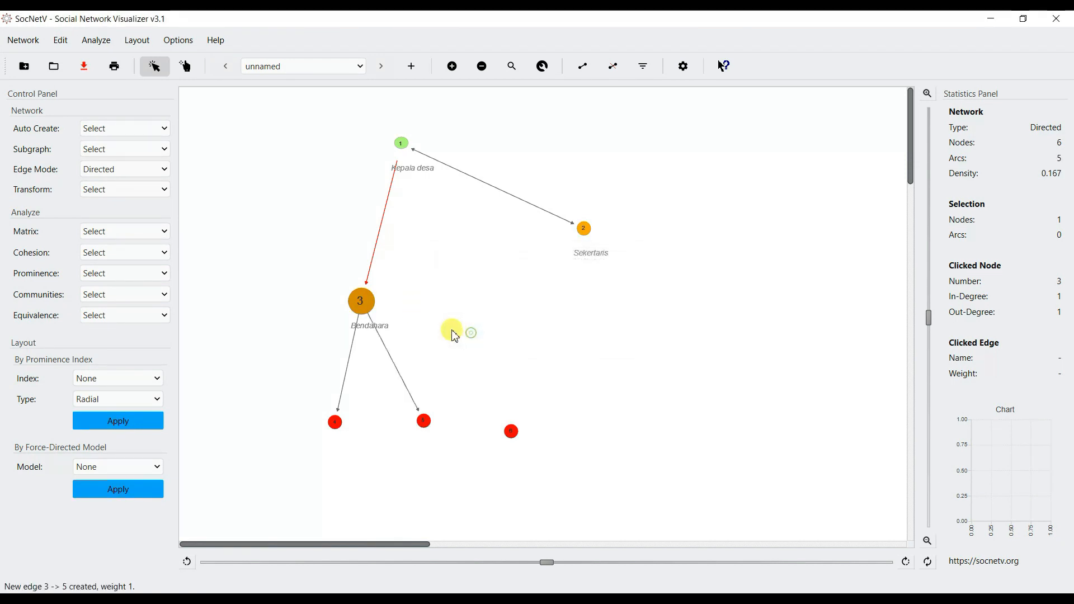
# - Add a directed edge of weight 1 from node 3 (Bendahara) to node 6
pyautogui.rightClick(364, 305)
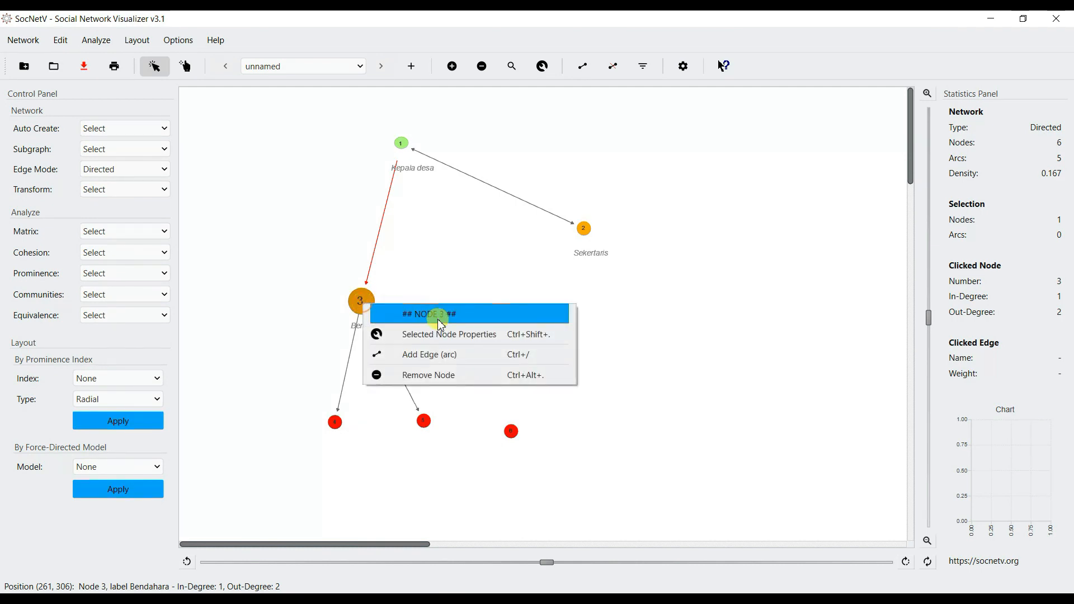
pyautogui.click(374, 354)
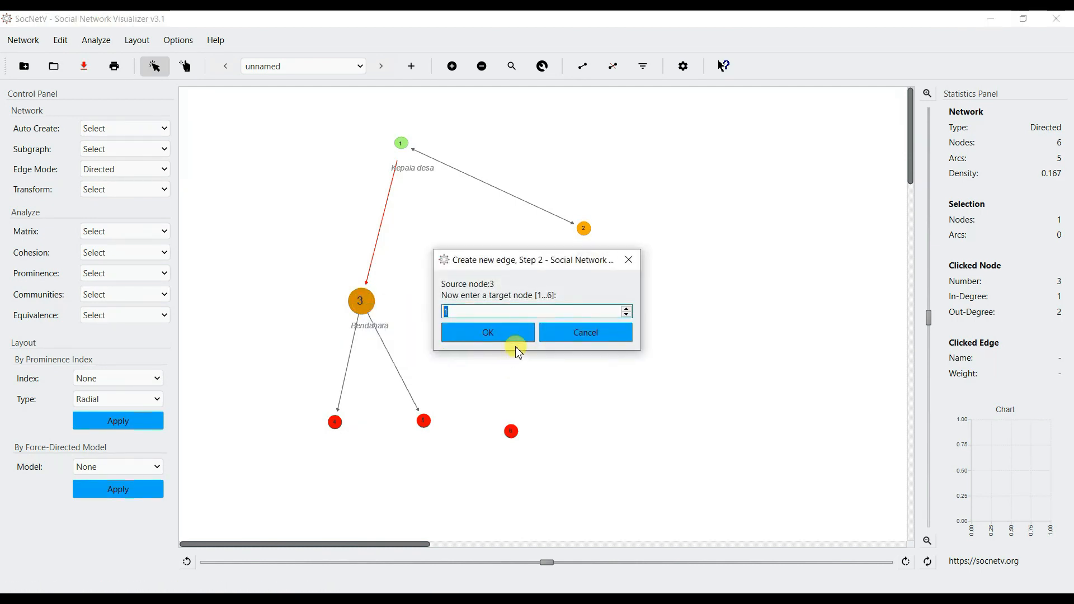
pyautogui.write('6')
pyautogui.click(480, 334)
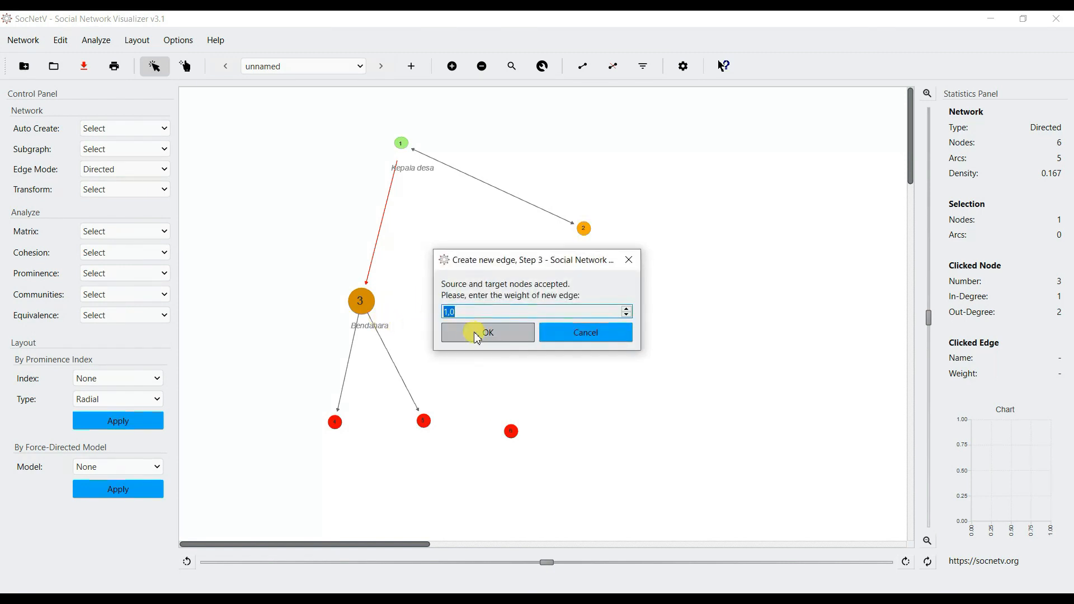
pyautogui.click(474, 333)
# - Center Bendahara above the three red nodes, move Sekertaris far right at its level, and place Kepala desa above and between them
pyautogui.moveTo(368, 316); pyautogui.dragTo(426, 318)
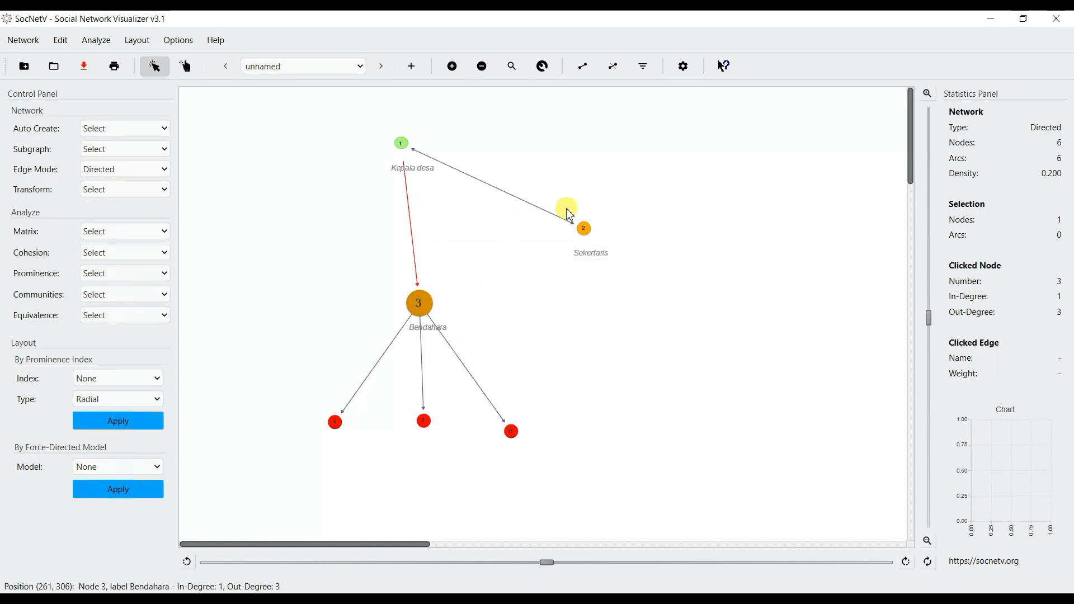
pyautogui.moveTo(592, 231); pyautogui.dragTo(755, 299)
pyautogui.moveTo(402, 147); pyautogui.dragTo(579, 181)
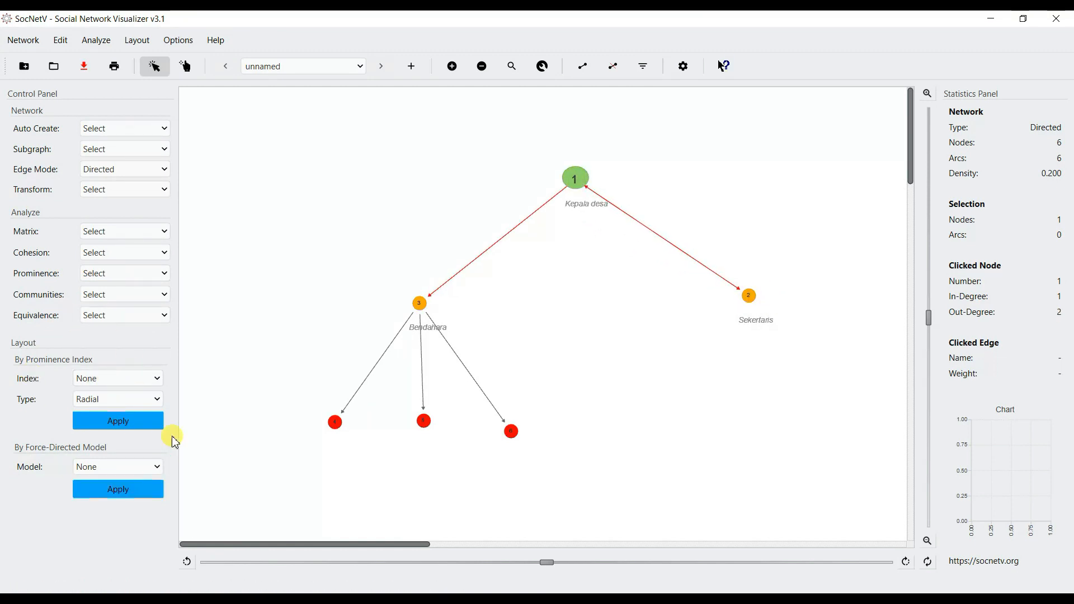
# - Apply a radial layout to the network using the Random index
pyautogui.click(107, 379)
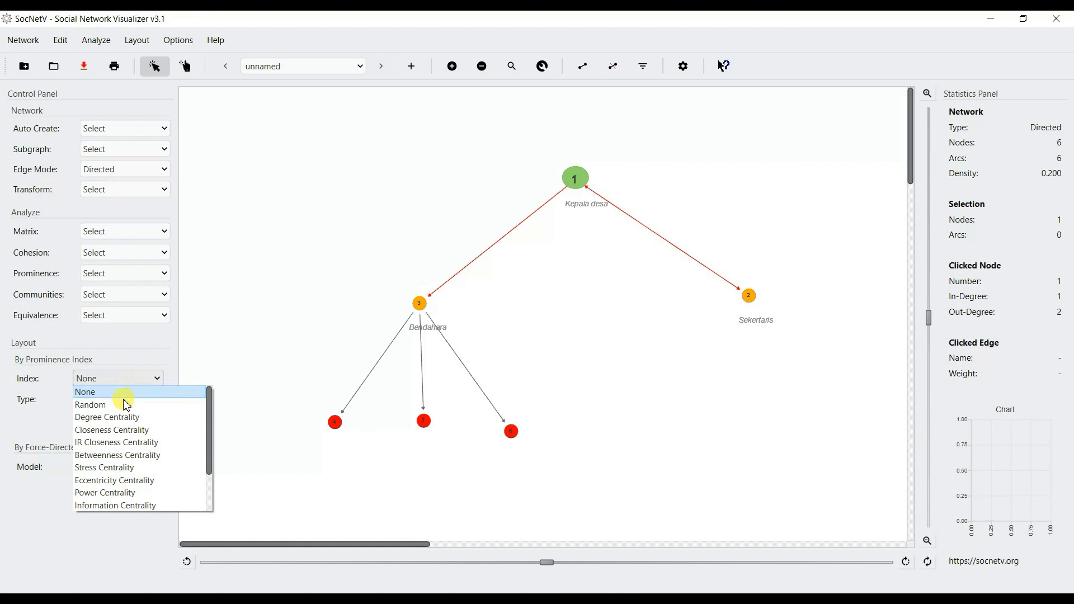
pyautogui.click(124, 405)
pyautogui.click(122, 400)
pyautogui.click(122, 401)
pyautogui.click(123, 400)
pyautogui.click(124, 405)
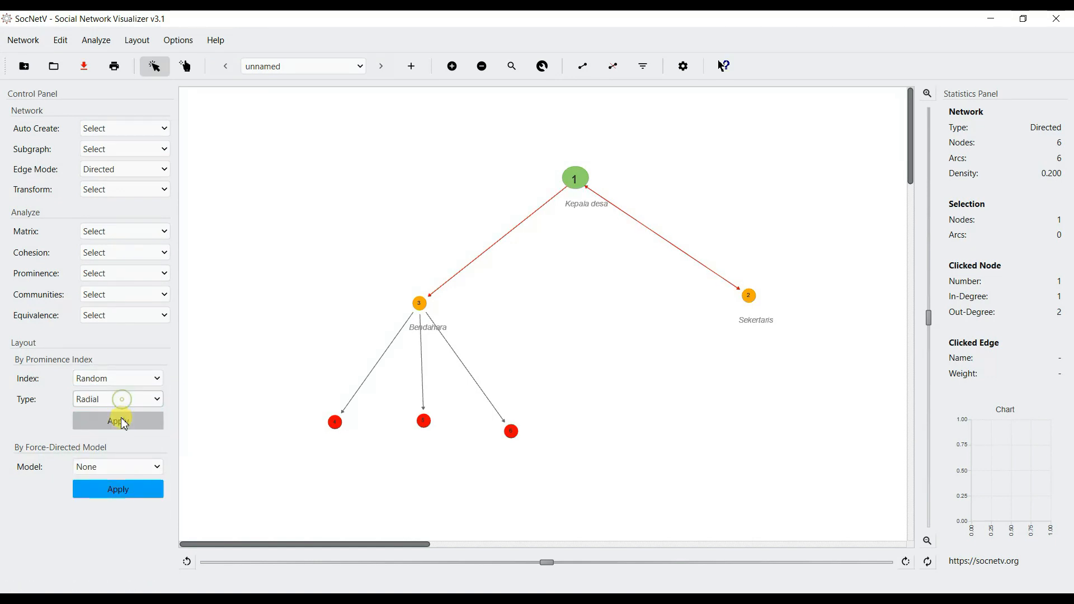
pyautogui.click(120, 420)
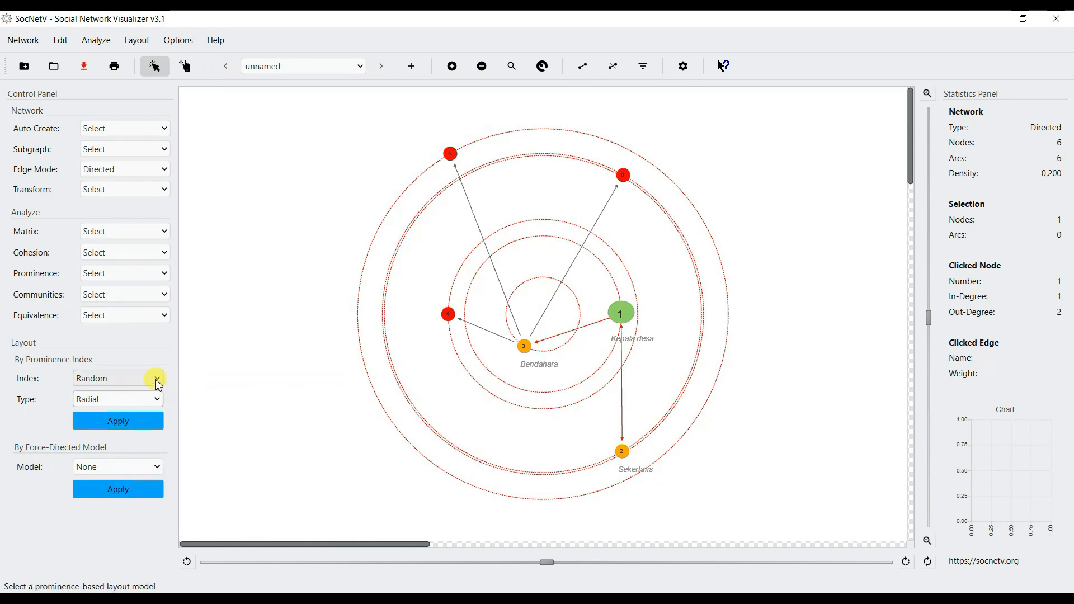
# - Apply a radial layout to the network based on Degree Centrality
pyautogui.click(158, 385)
pyautogui.click(141, 416)
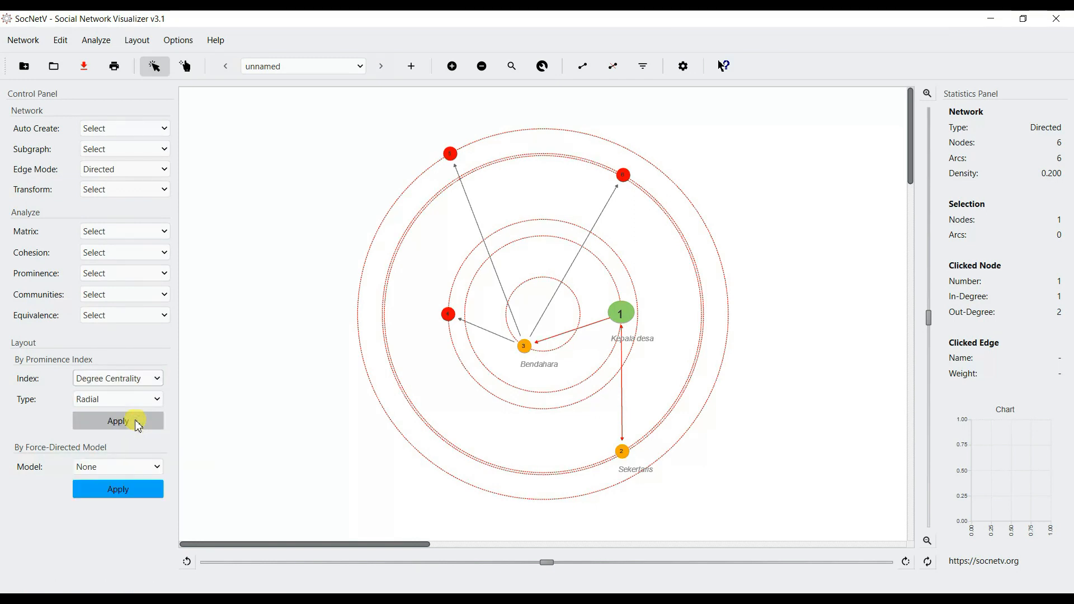
pyautogui.click(126, 426)
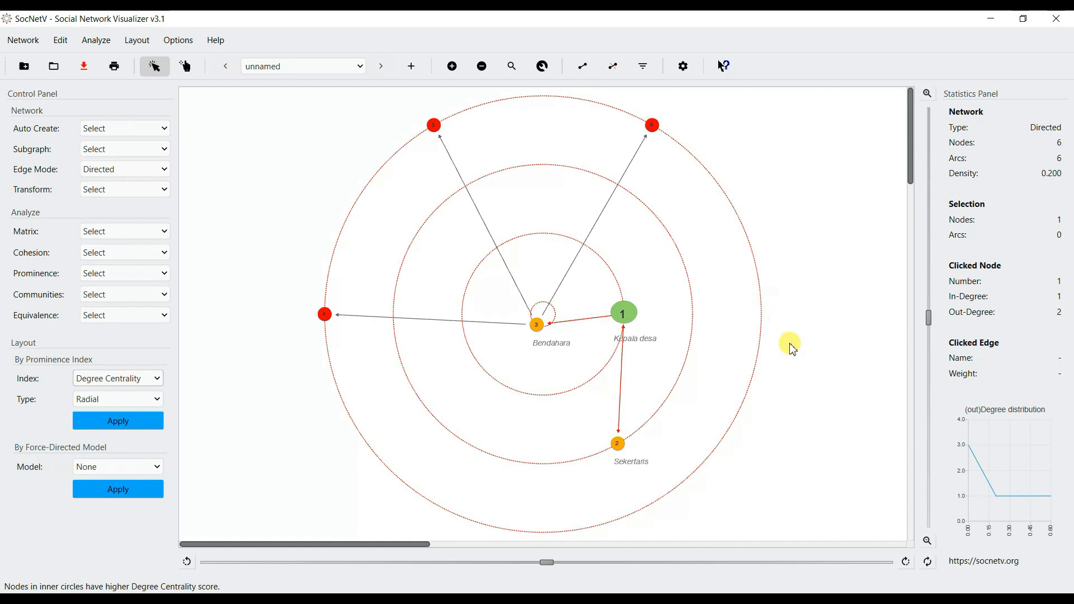
# - Apply a radial layout to the network based on Closeness Centrality
pyautogui.click(154, 377)
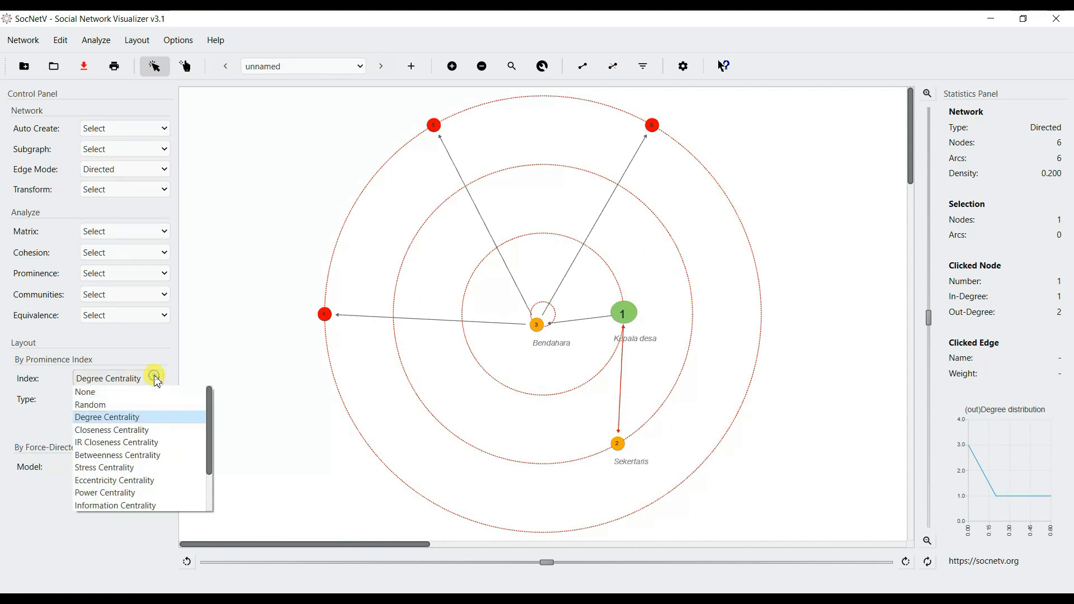
pyautogui.click(139, 430)
pyautogui.click(114, 432)
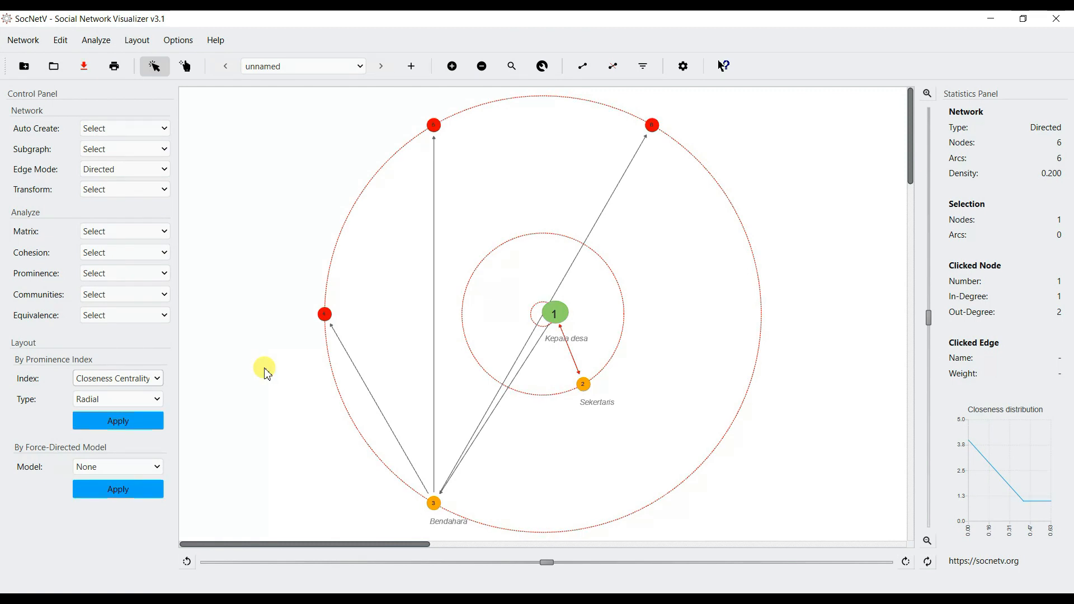
# - Apply a radial layout to the network based on IR Closeness Centrality
pyautogui.click(141, 386)
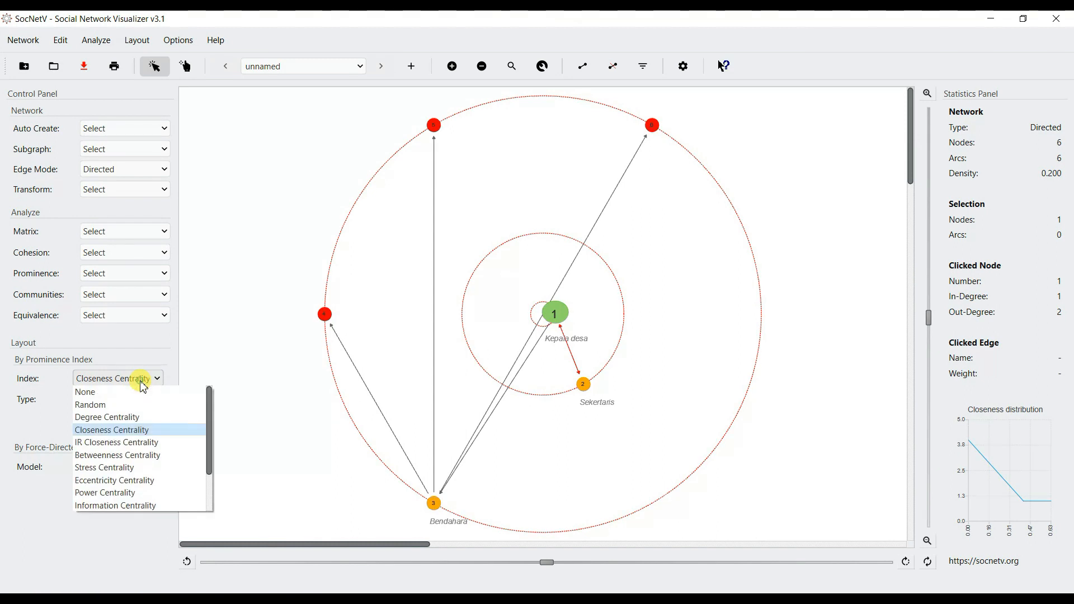
pyautogui.click(126, 441)
pyautogui.click(112, 422)
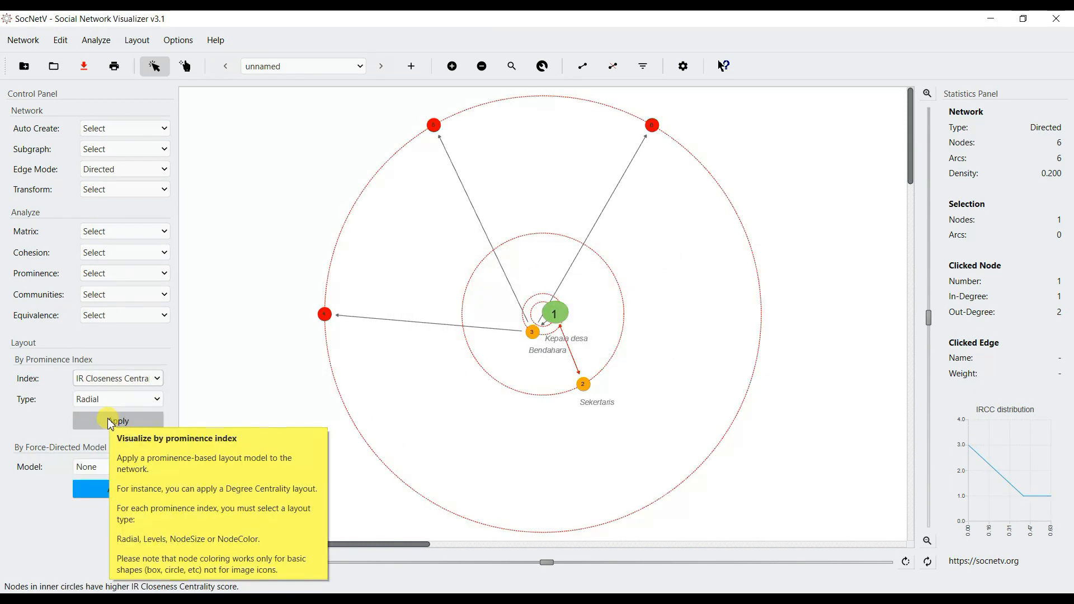
# - Apply a radial layout to the network based on Betweenness Centrality
pyautogui.click(143, 378)
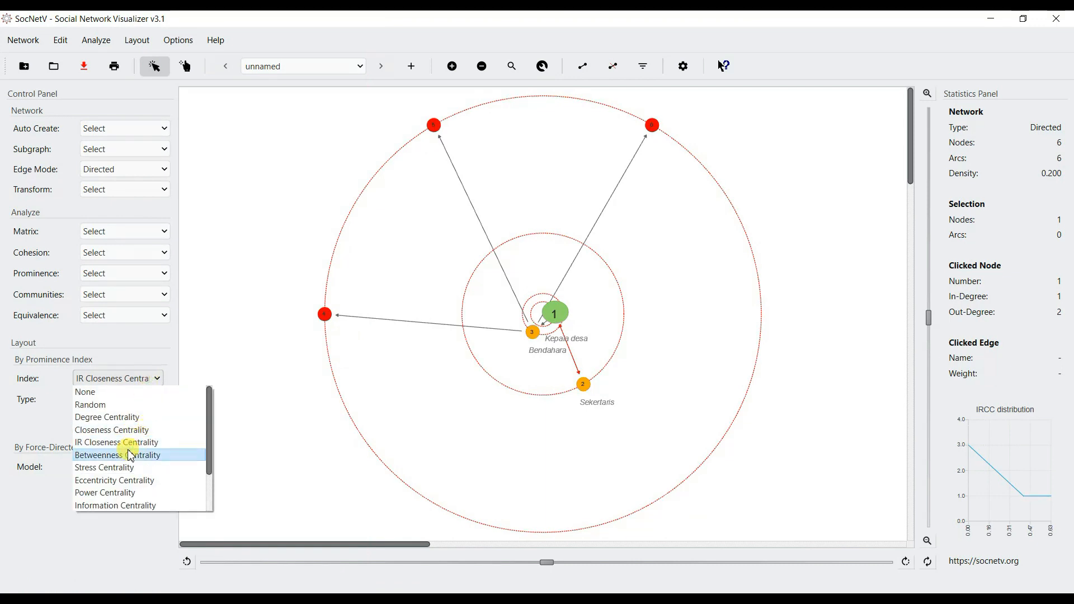
pyautogui.click(154, 456)
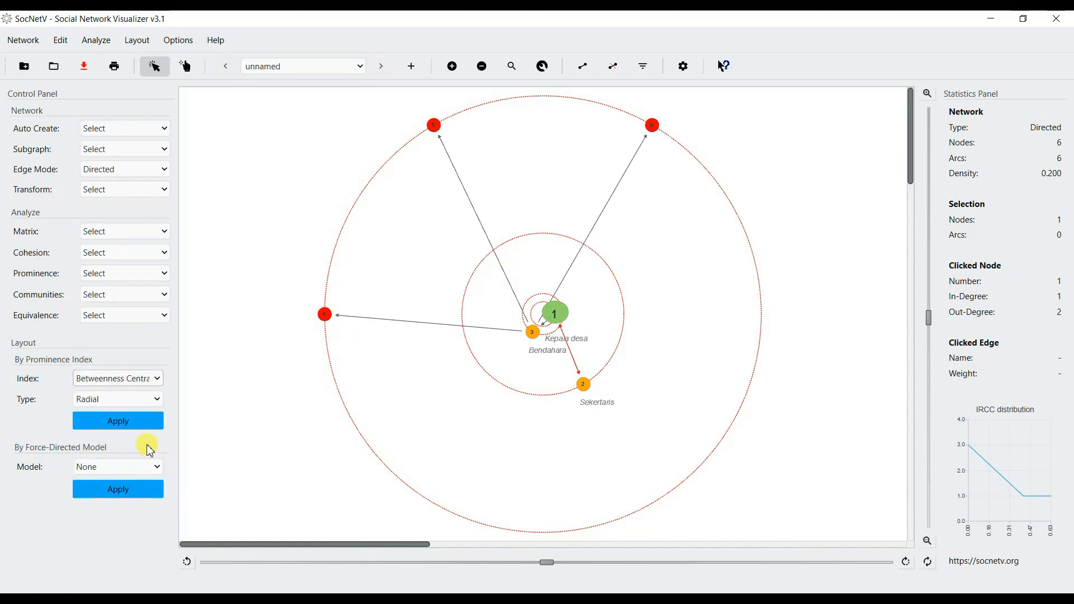
pyautogui.click(143, 426)
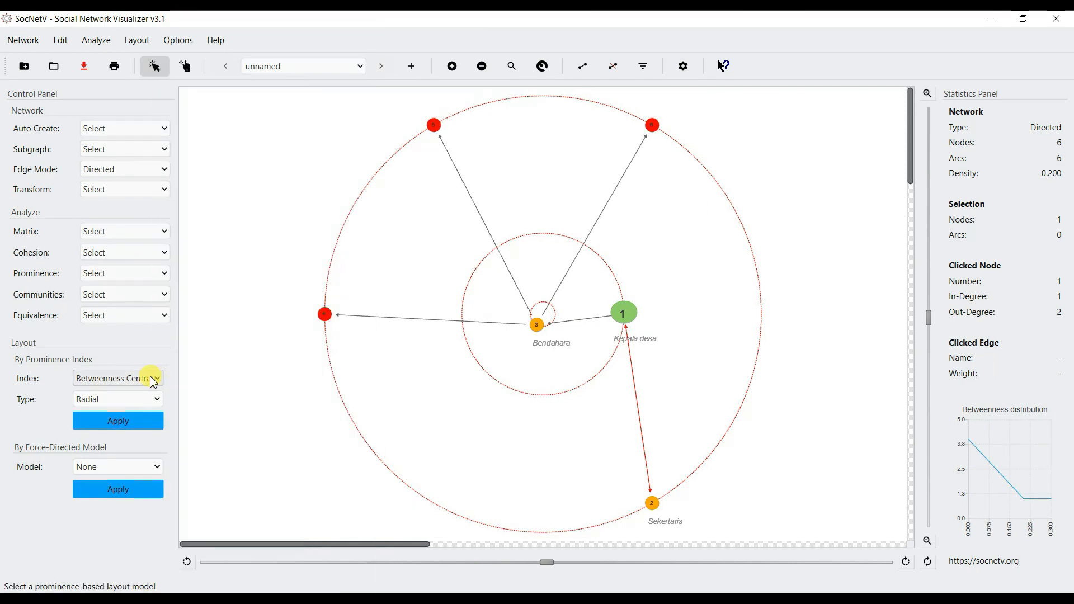
# - Apply a radial layout to the network based on Stress Centrality
pyautogui.click(156, 380)
pyautogui.click(130, 469)
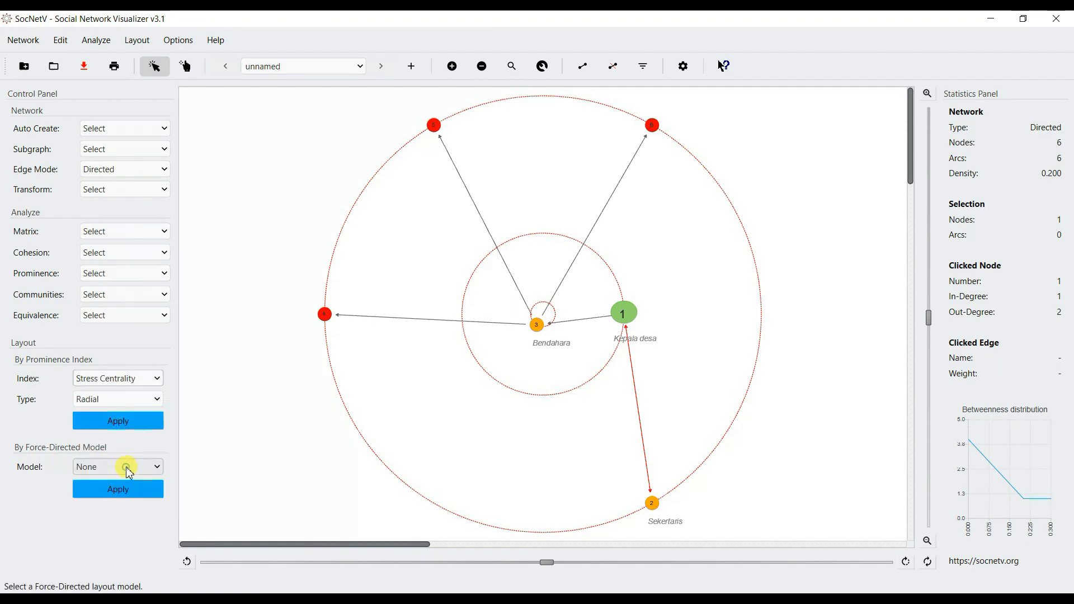
pyautogui.click(128, 427)
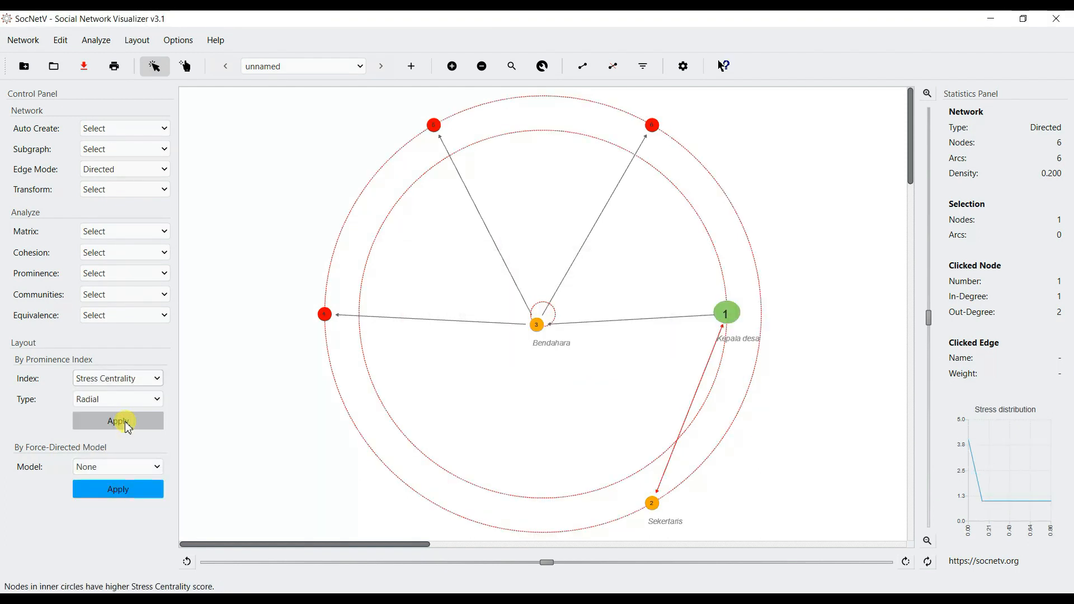
# - Apply a radial layout to the network based on Eccentricity Centrality
pyautogui.click(134, 371)
pyautogui.click(112, 480)
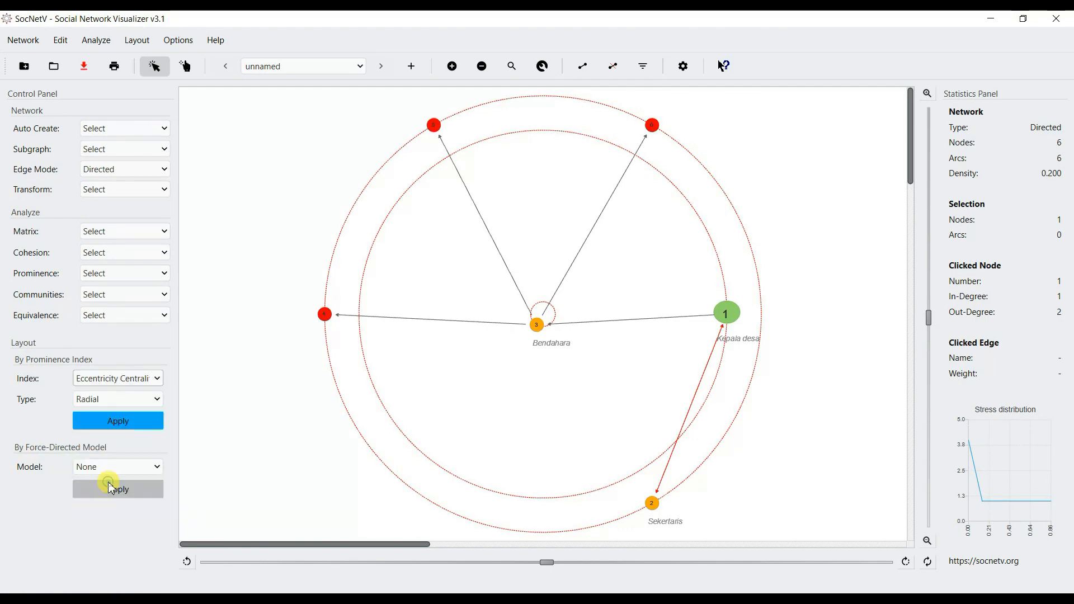
pyautogui.click(128, 428)
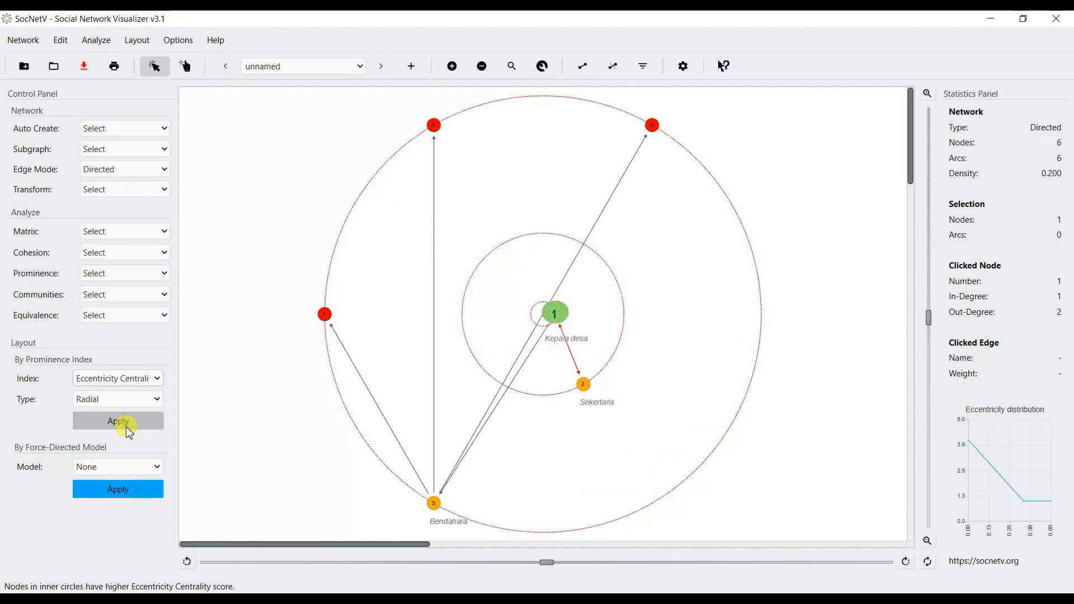
# - Apply a radial layout to the network based on Power Centrality
pyautogui.click(150, 377)
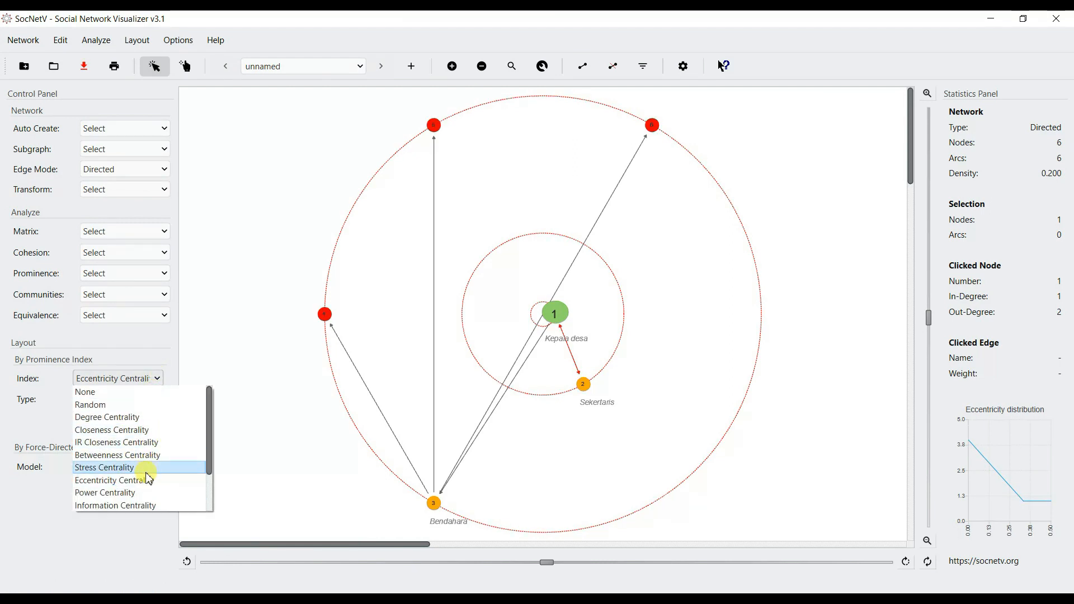
pyautogui.click(138, 492)
pyautogui.click(120, 420)
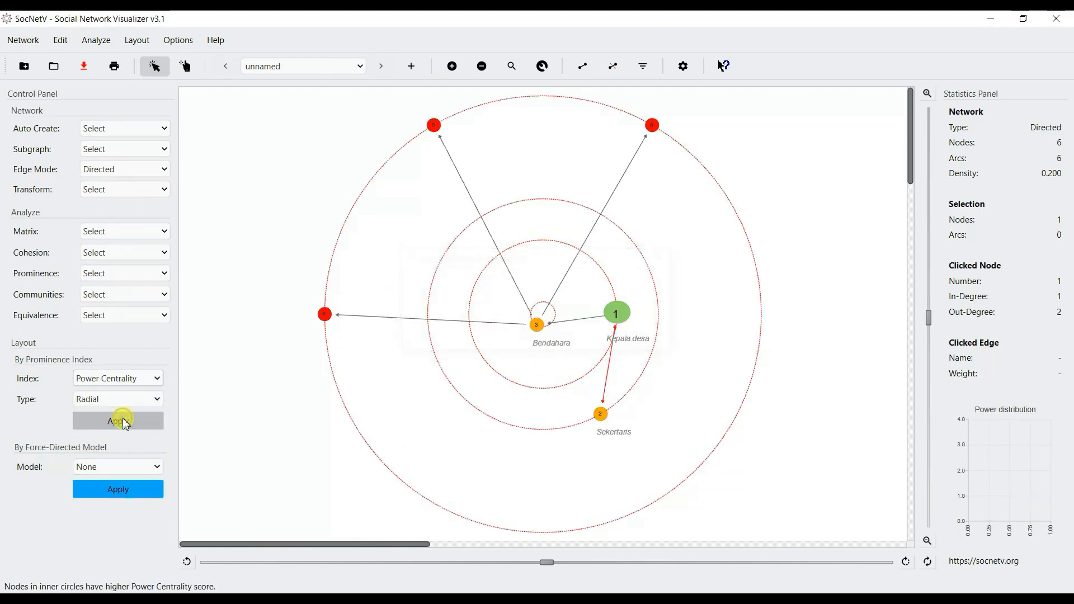
# - Apply a radial layout to the network based on Information Centrality
pyautogui.click(154, 380)
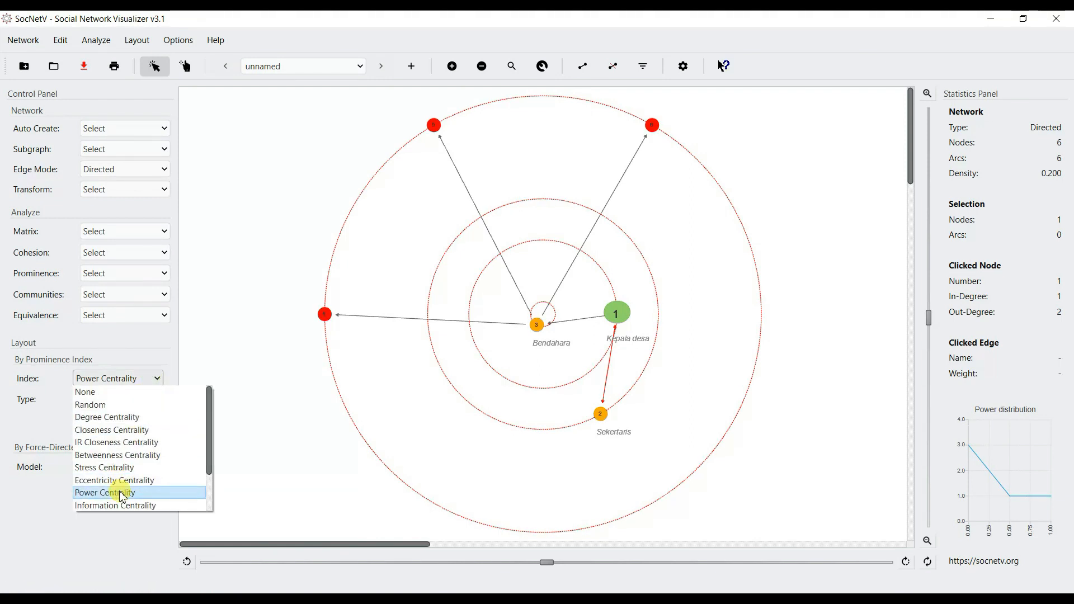
pyautogui.scroll(-2, 123, 495)
pyautogui.click(122, 455)
pyautogui.click(119, 420)
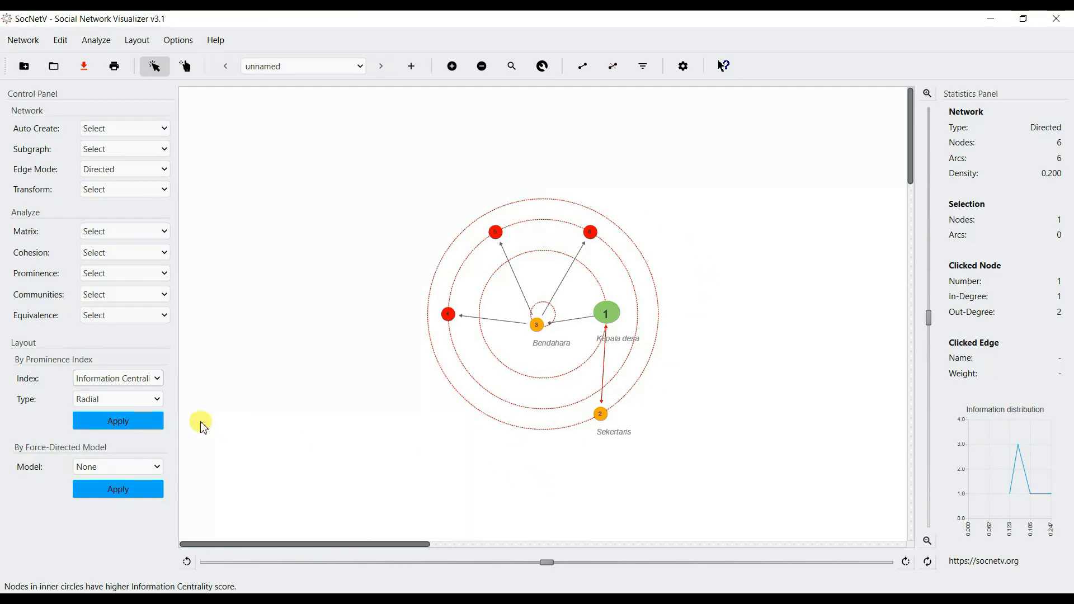
# - Apply a radial layout to the network based on Eigenvector Centrality
pyautogui.click(156, 378)
pyautogui.click(159, 473)
pyautogui.click(125, 428)
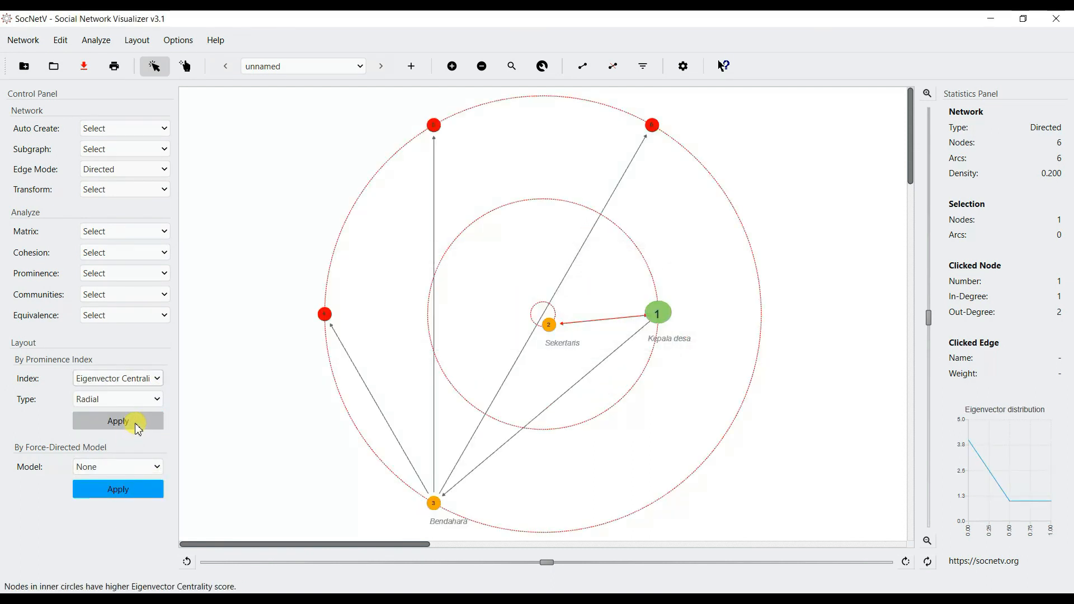
# - Apply a radial layout to the network based on Degree Prestige and deselect all nodes
pyautogui.click(159, 380)
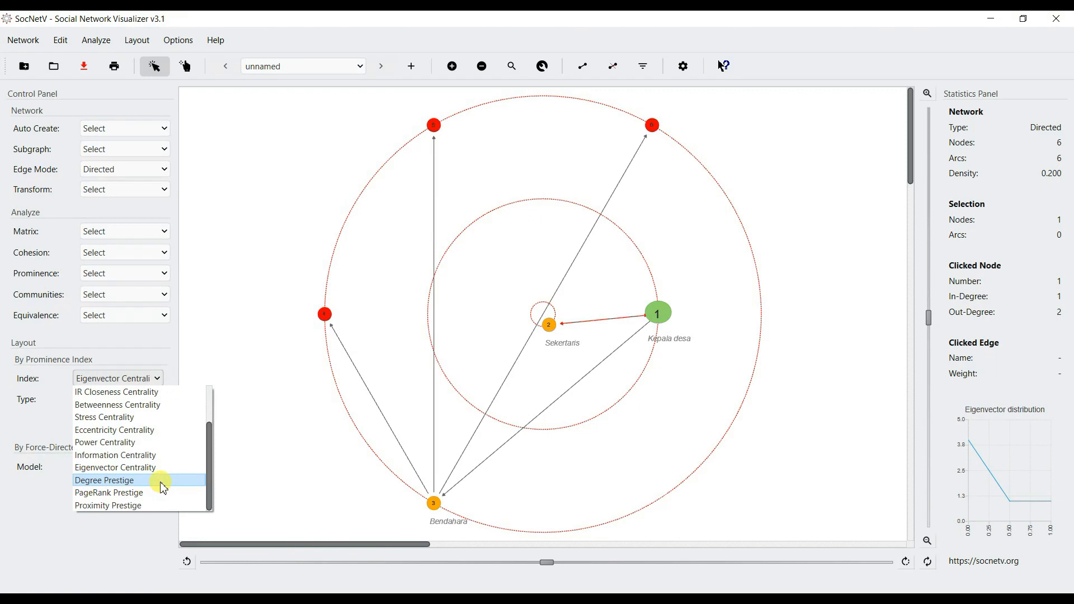
pyautogui.click(159, 482)
pyautogui.click(144, 422)
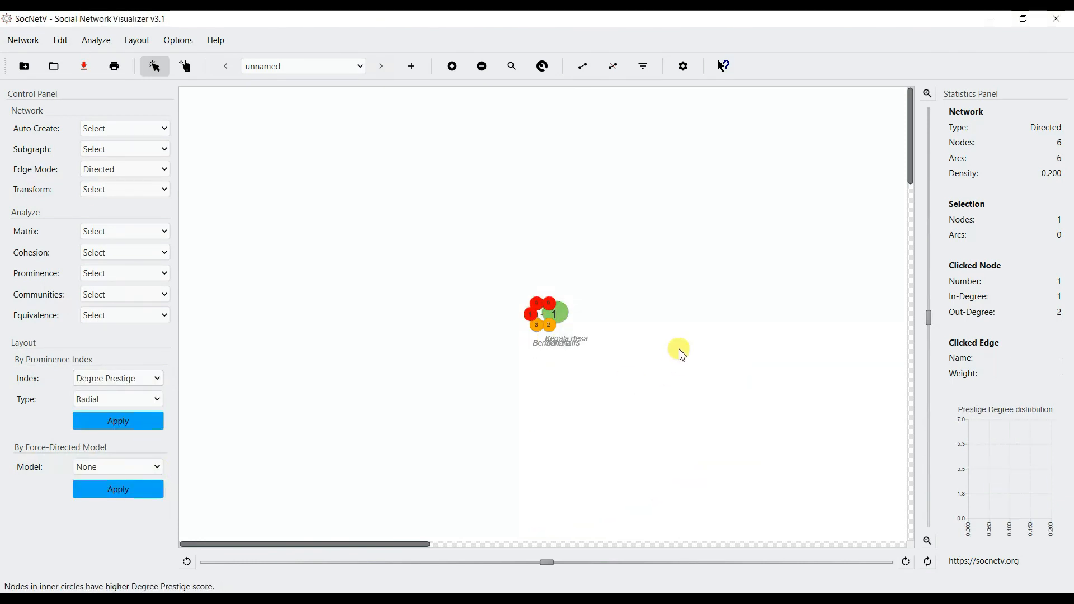
pyautogui.click(928, 94)
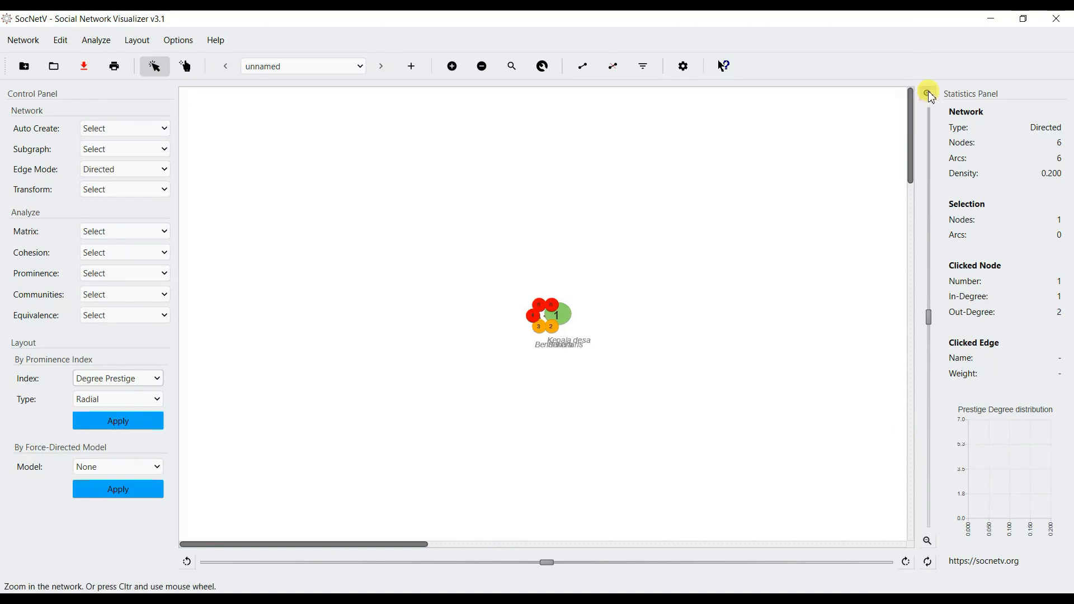
pyautogui.click(928, 94)
pyautogui.moveTo(511, 280); pyautogui.dragTo(695, 463)
pyautogui.click(697, 452)
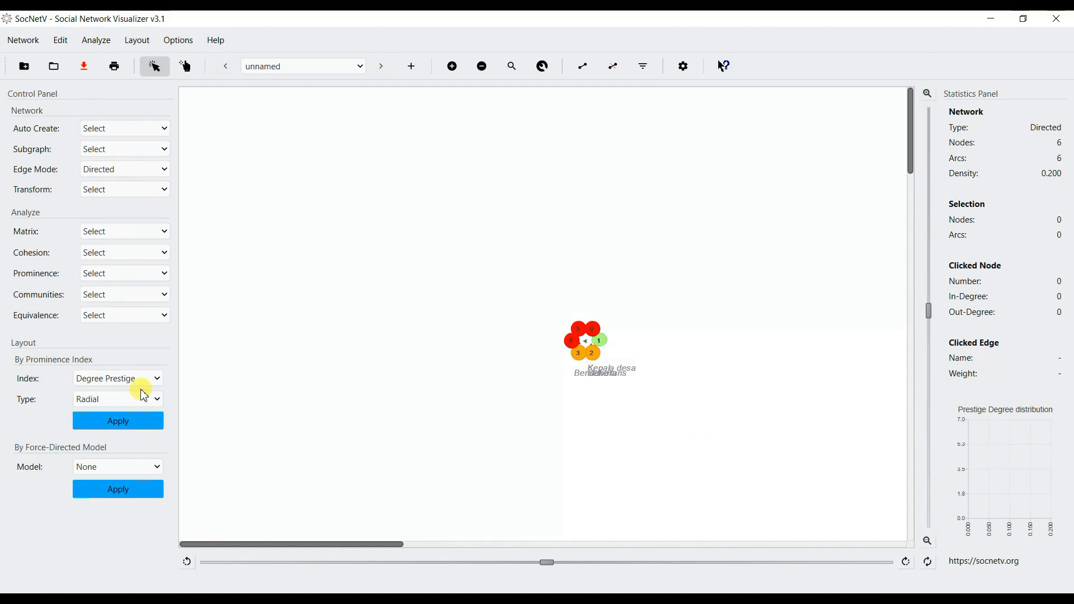
# - Apply a radial layout to the network based on PageRank Prestige
pyautogui.click(149, 381)
pyautogui.click(122, 493)
pyautogui.click(134, 425)
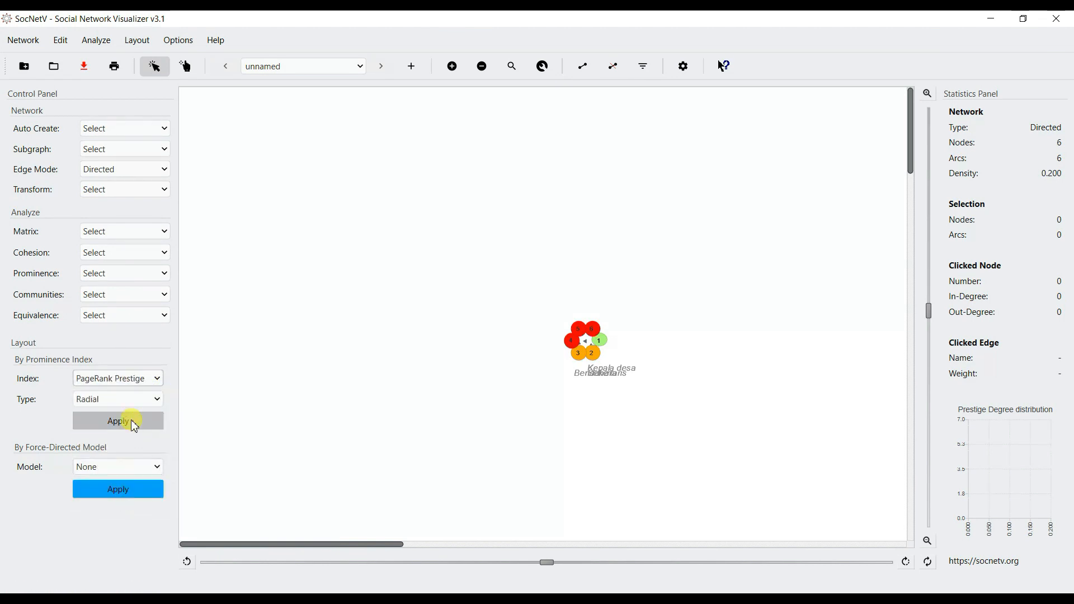
# - Apply a radial layout to the network based on Proximity Prestige
pyautogui.click(159, 378)
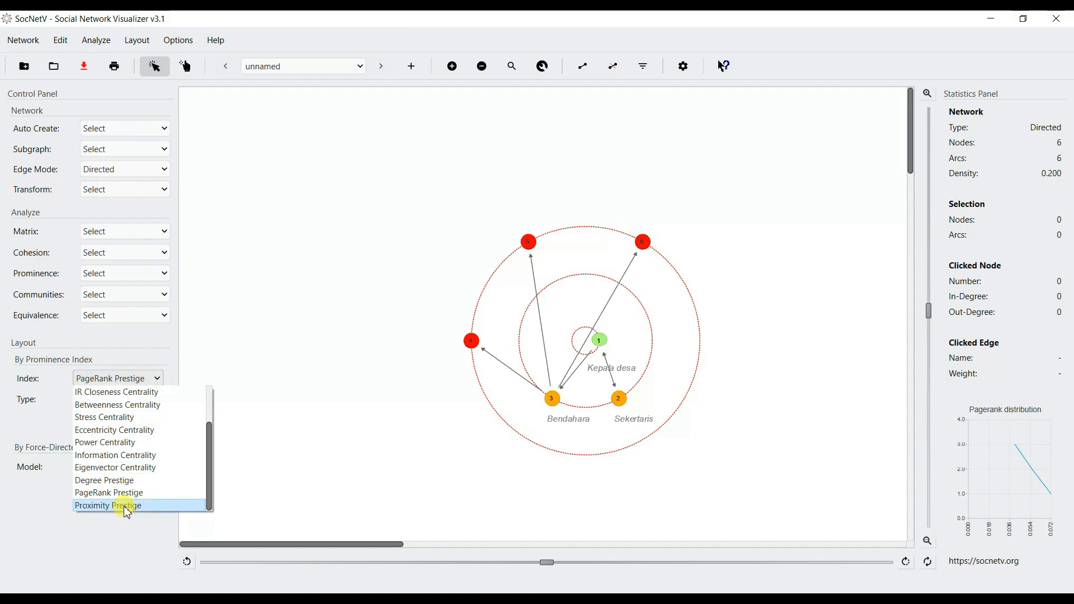
pyautogui.click(127, 508)
pyautogui.click(101, 420)
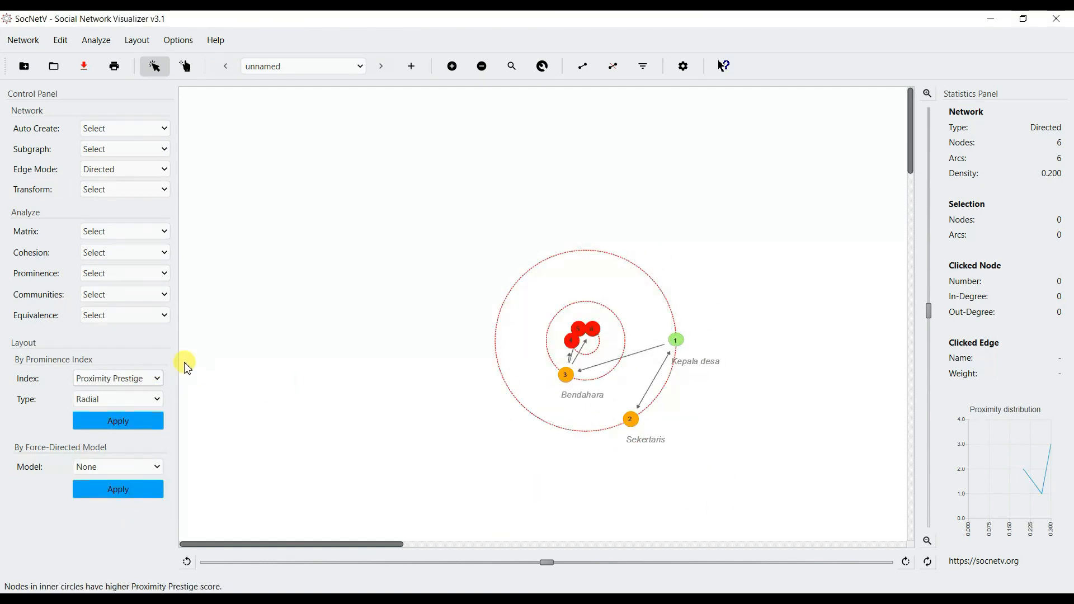
# - Switch the network back to the radial layout based on Information Centrality
pyautogui.click(152, 378)
pyautogui.scroll(2, 131, 435)
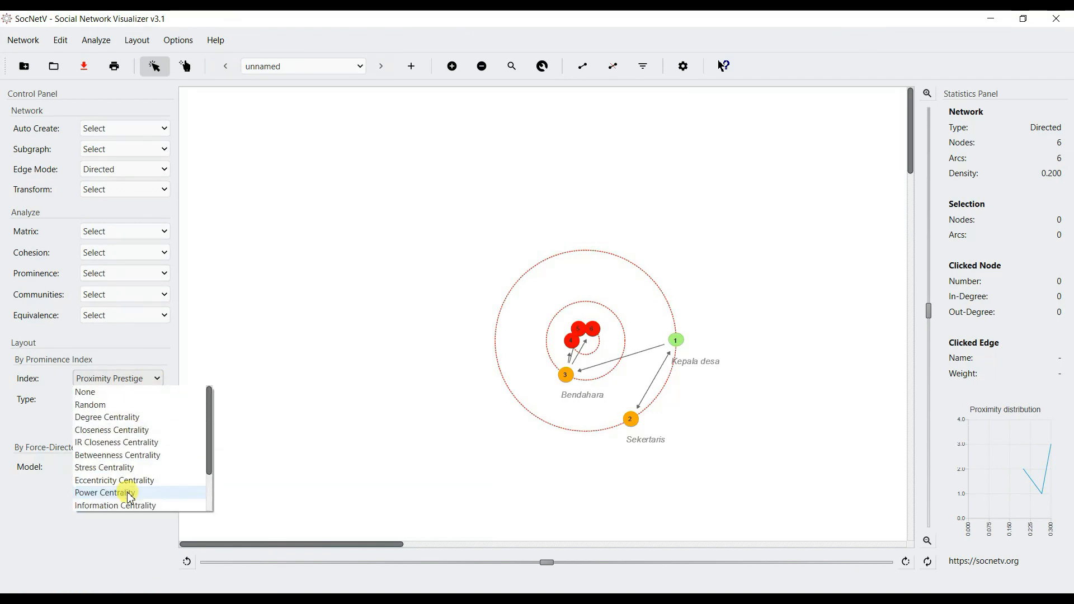
pyautogui.click(130, 504)
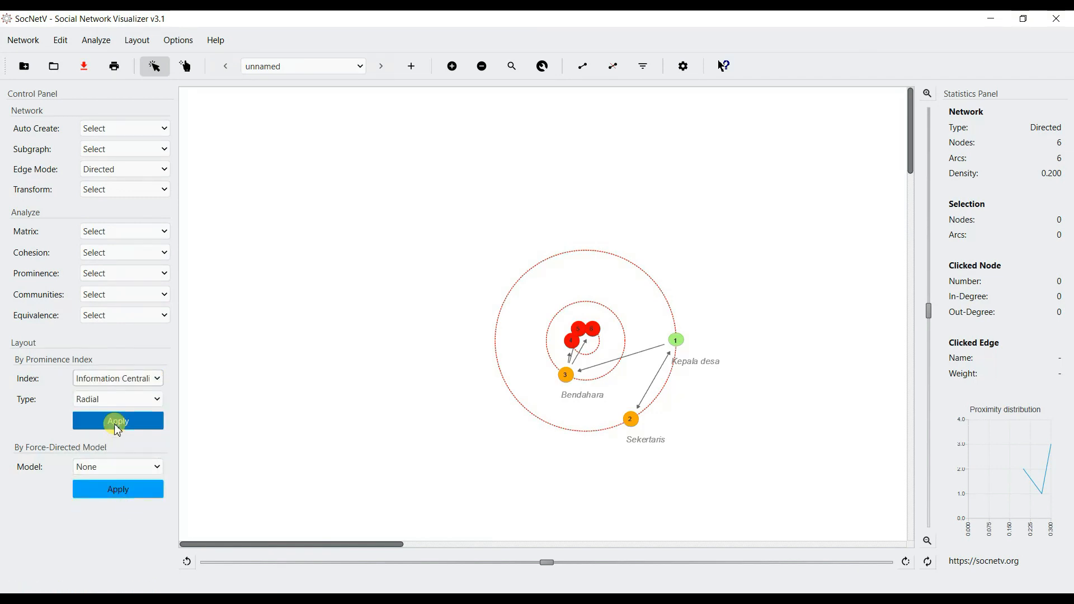
pyautogui.click(148, 422)
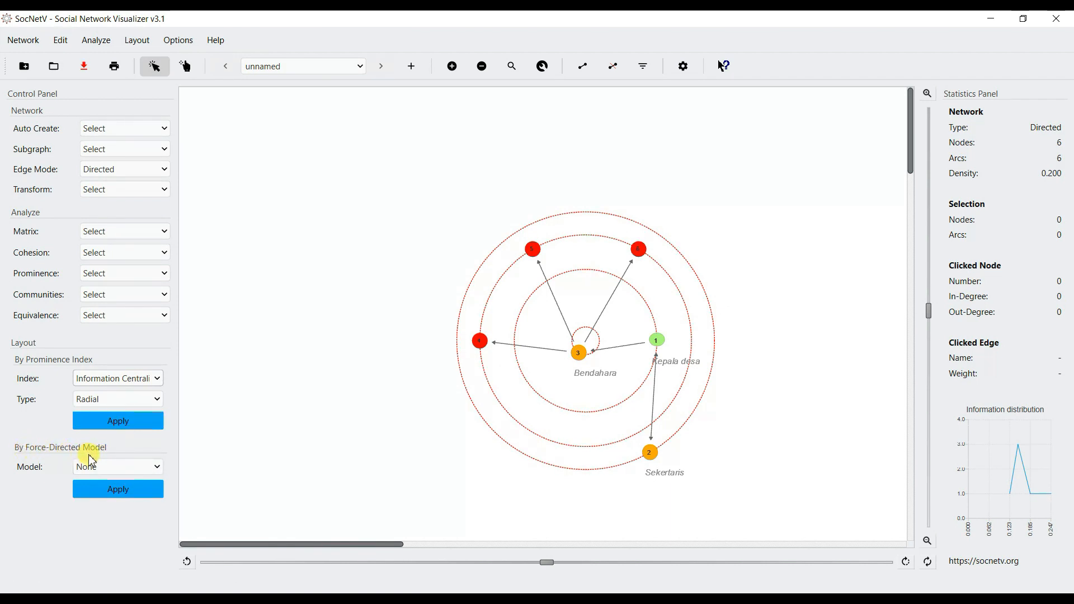
# - Apply the Kamada-Kawai force-directed layout to the network
pyautogui.click(92, 462)
pyautogui.click(110, 491)
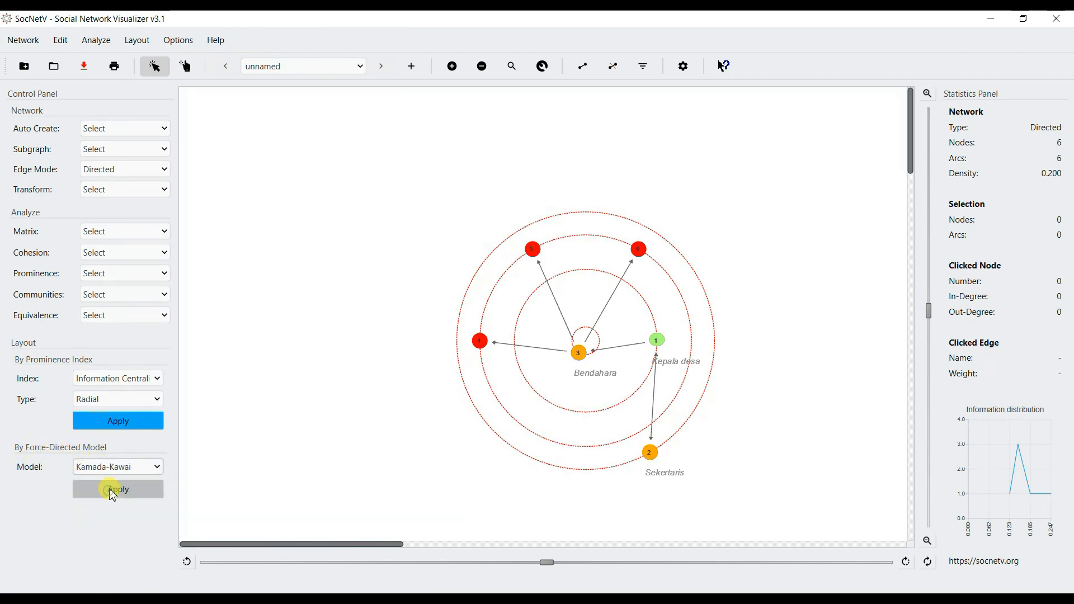
pyautogui.click(113, 490)
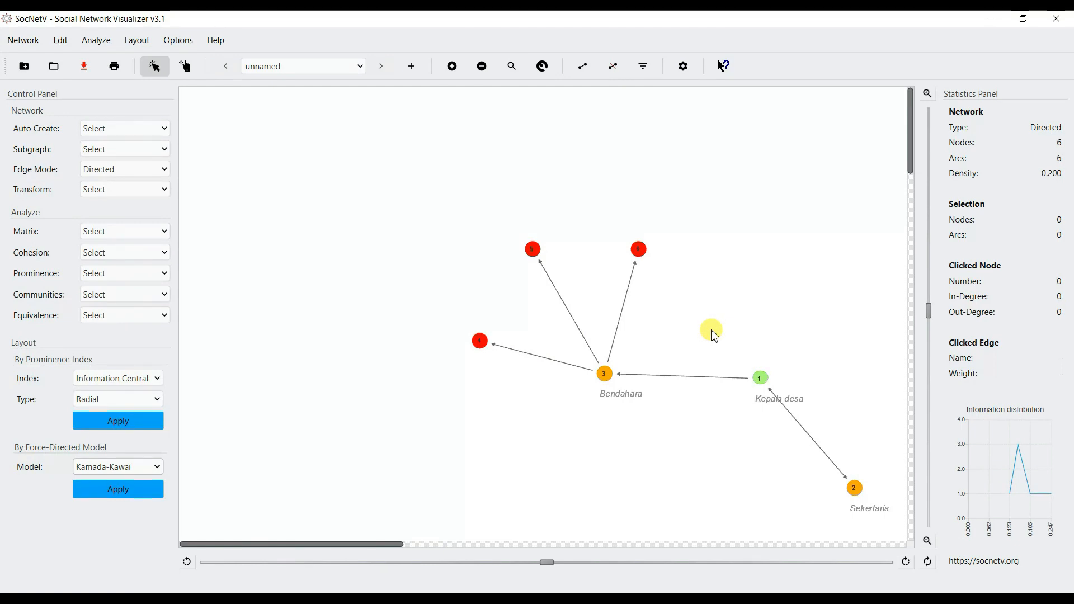
# - Apply the Fruchterman-Reingold force-directed layout to the network
pyautogui.click(149, 468)
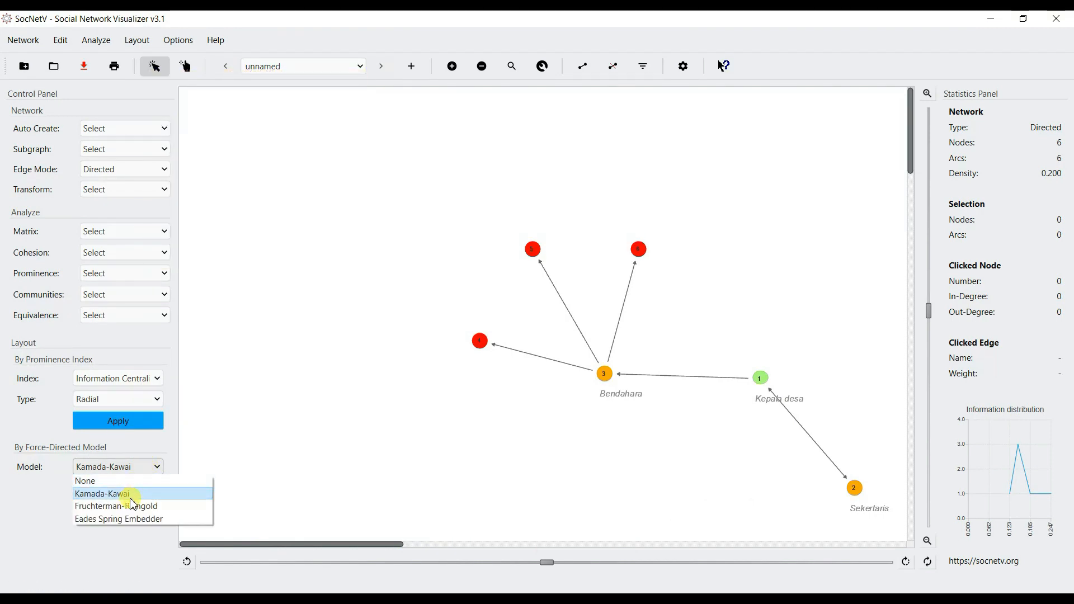
pyautogui.click(173, 508)
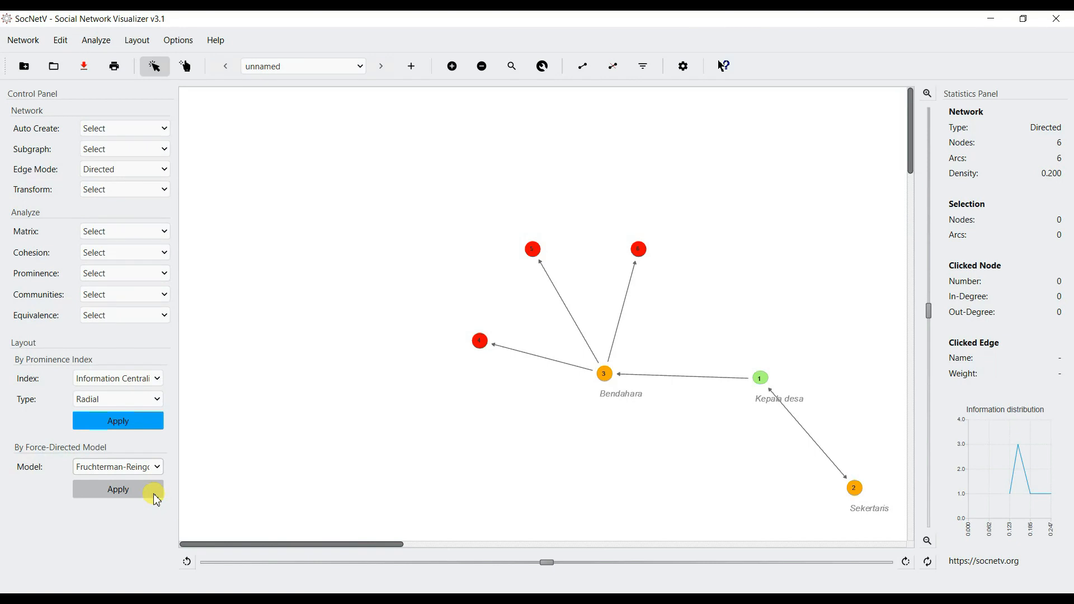
pyautogui.click(135, 487)
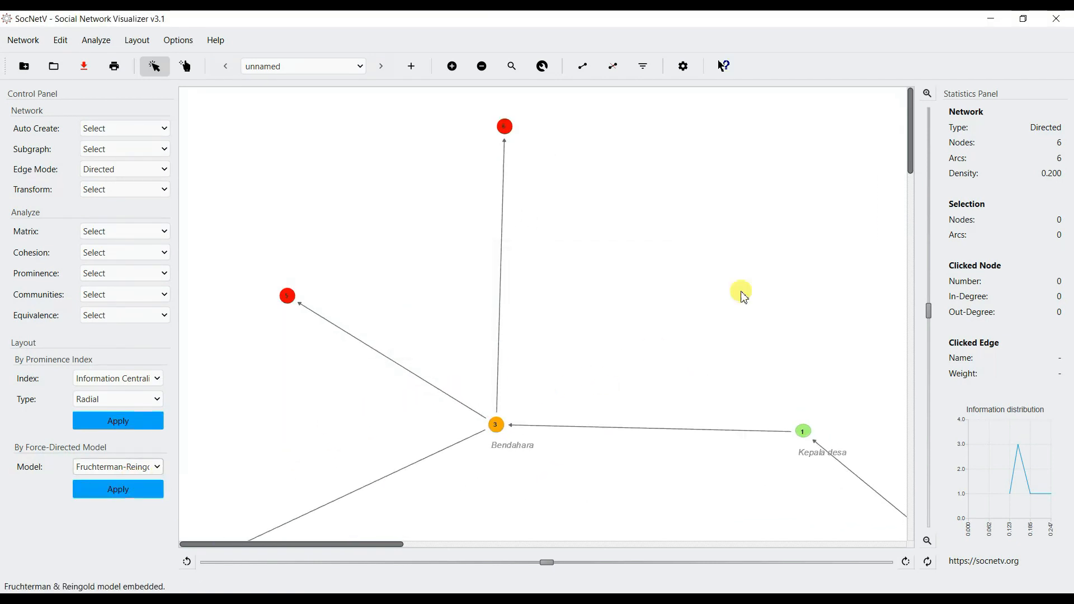
pyautogui.click(927, 540)
pyautogui.click(927, 540)
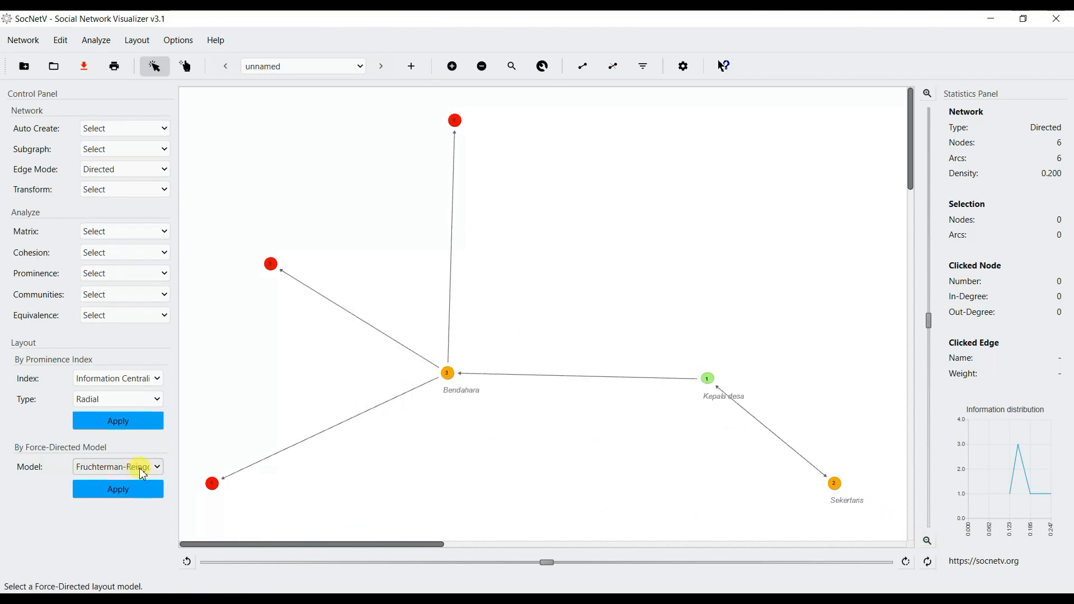
# - Apply the Eades Spring Embedder force-directed layout to the network
pyautogui.click(142, 473)
pyautogui.click(132, 518)
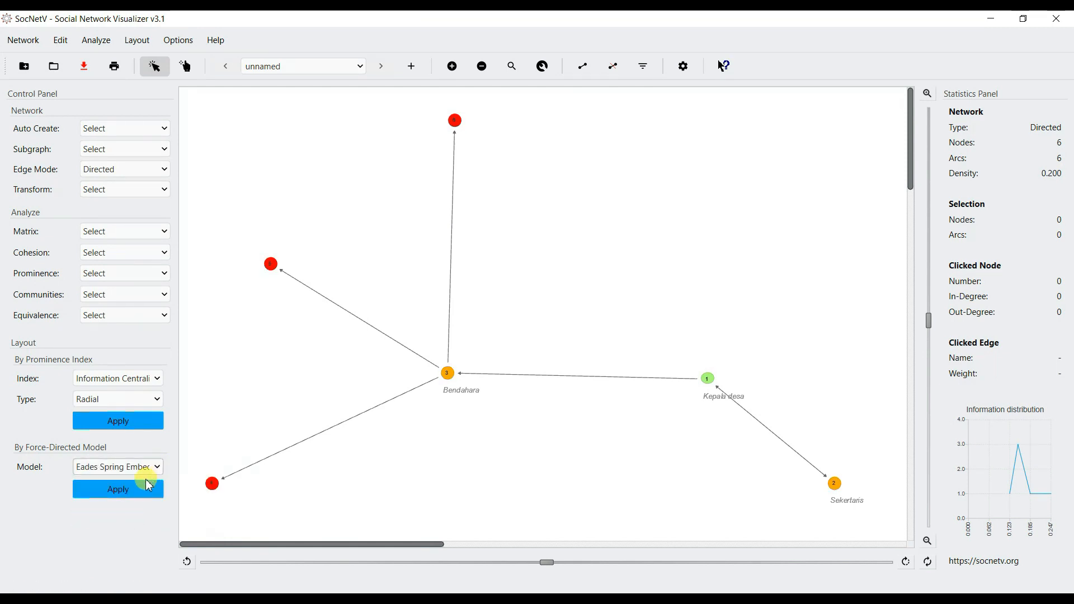
pyautogui.click(117, 491)
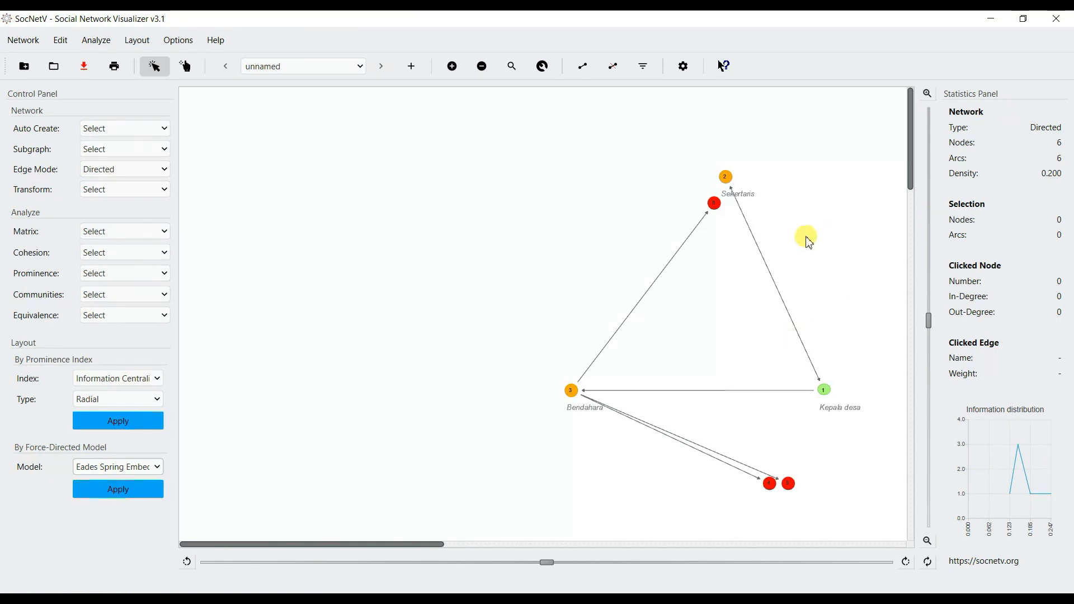
# - Select all six nodes together with their connecting edges and clear the selection again
pyautogui.moveTo(913, 190)
pyautogui.mouseDown()
pyautogui.moveTo(909, 215)
pyautogui.moveTo(909, 192)
pyautogui.mouseUp()
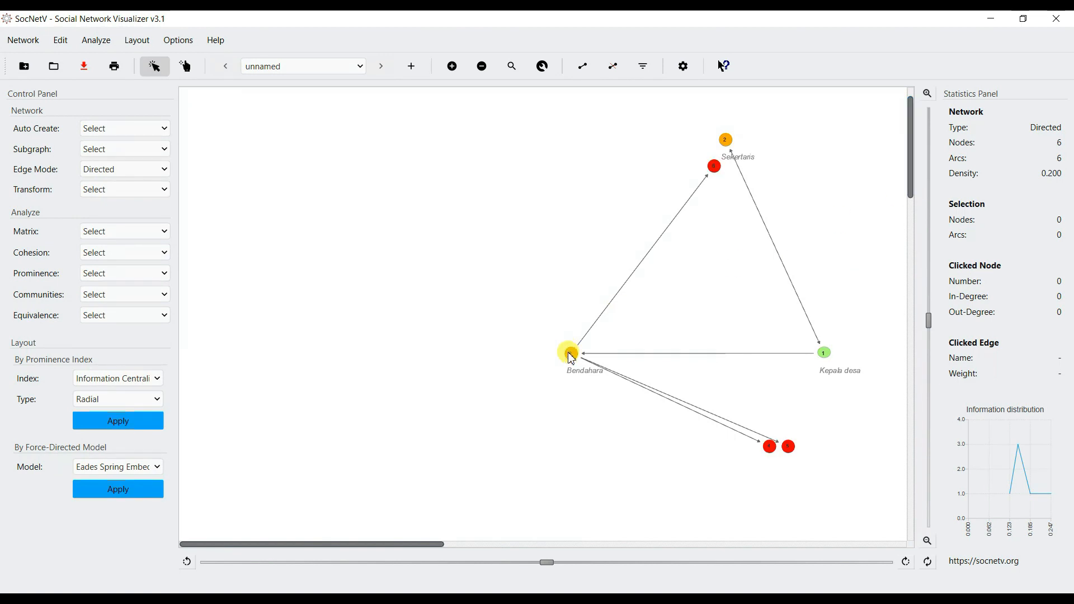
pyautogui.moveTo(528, 108); pyautogui.dragTo(897, 520)
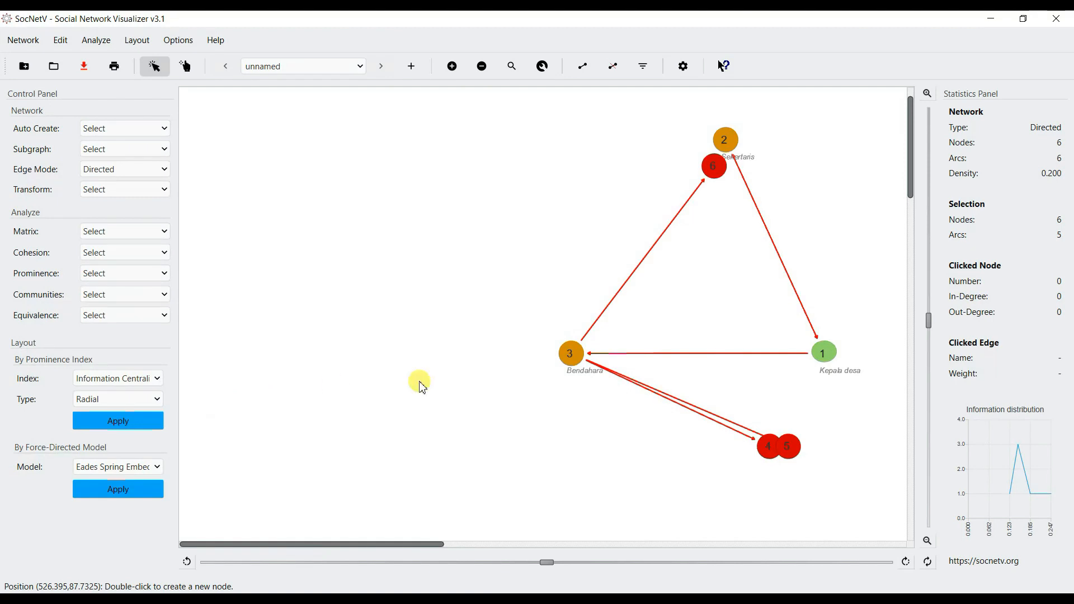
pyautogui.rightClick(569, 353)
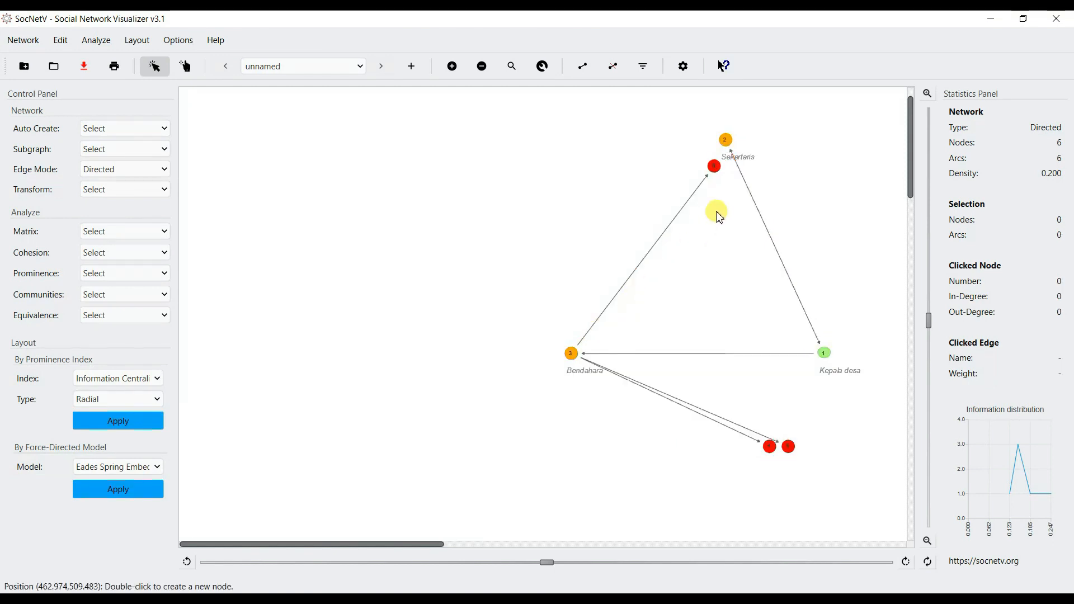
# - Spread nodes 6, 2 (Sekertaris), 4 and 5 apart around Bendahara, and add a seventh node between nodes 4 and 5
pyautogui.moveTo(714, 166); pyautogui.dragTo(518, 139)
pyautogui.moveTo(723, 146); pyautogui.dragTo(773, 122)
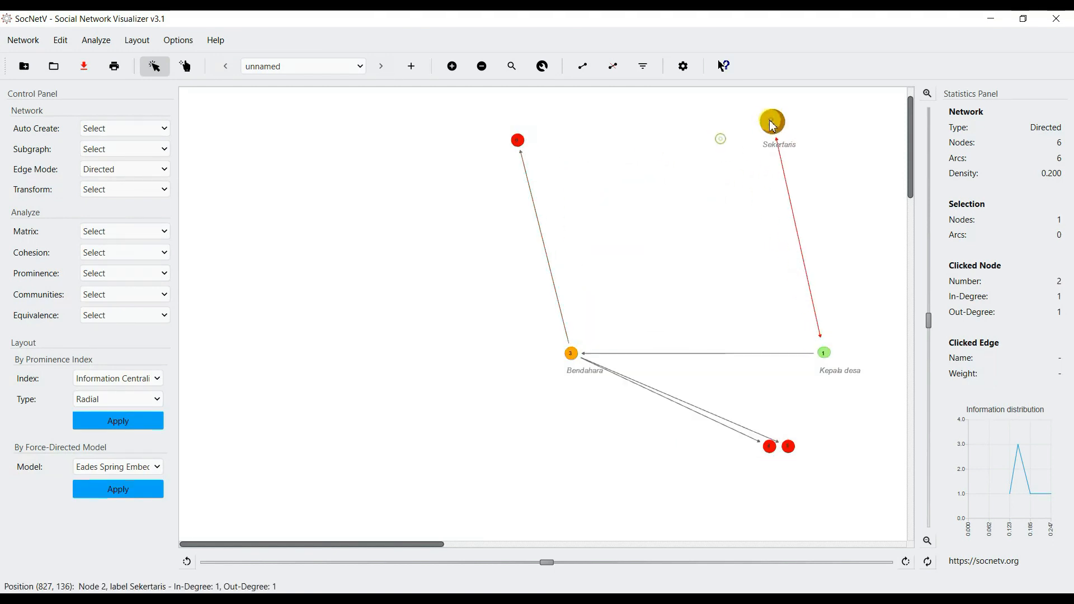
pyautogui.moveTo(770, 446); pyautogui.dragTo(510, 466)
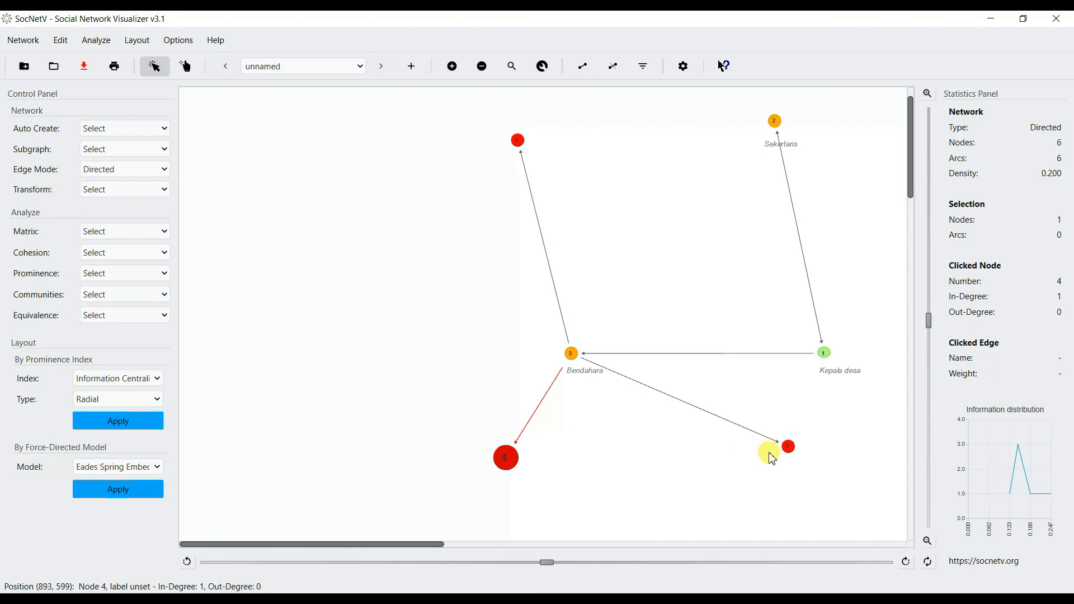
pyautogui.moveTo(787, 445); pyautogui.dragTo(638, 449)
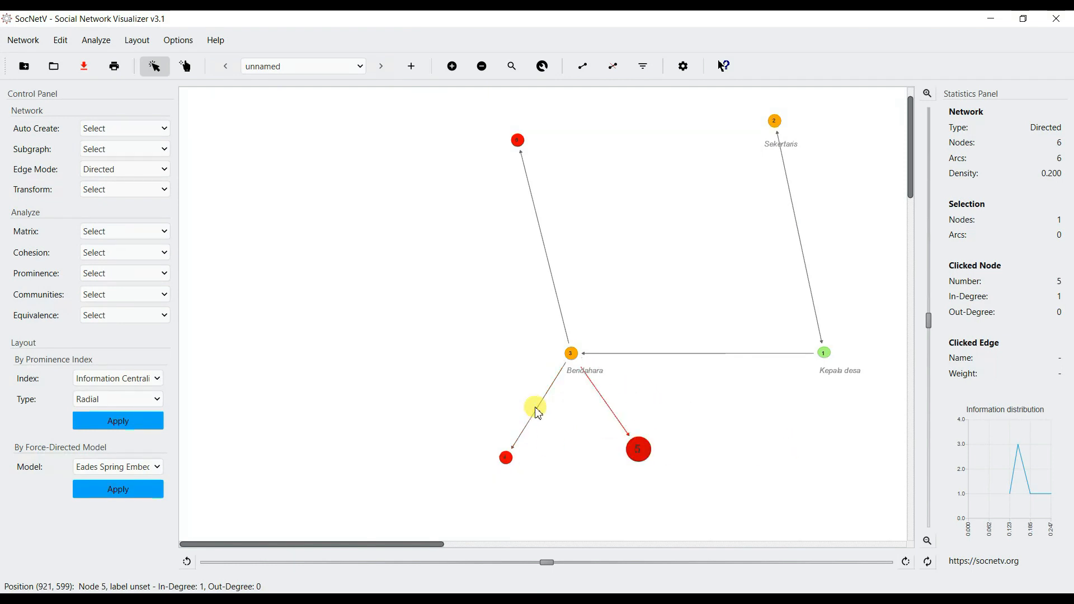
pyautogui.doubleClick(578, 464)
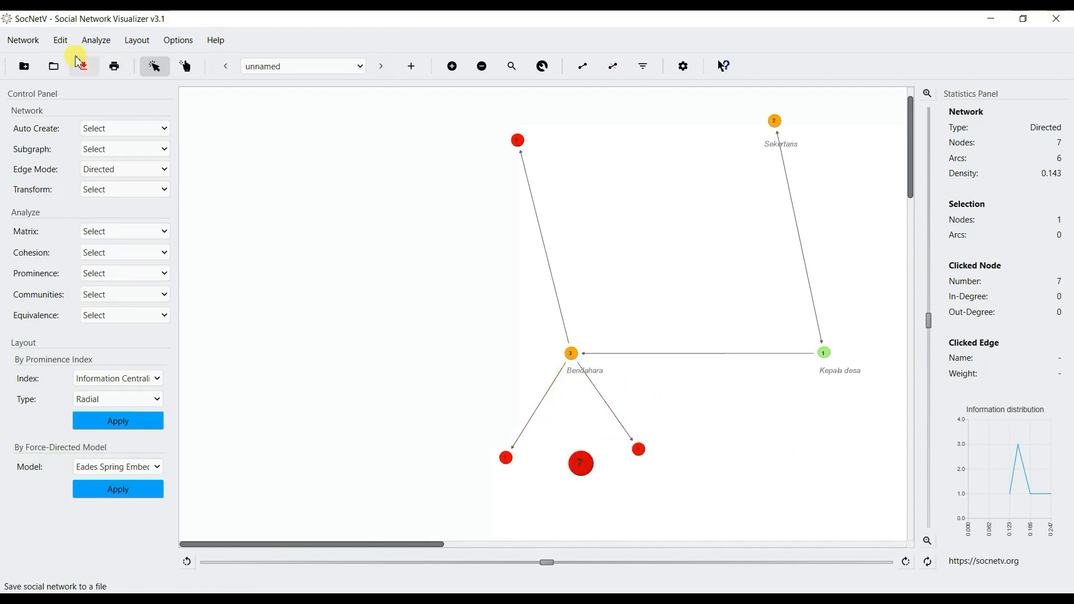
# - Export the network as an adjacency matrix named "Kepala desa" in the Downloads folder
pyautogui.click(17, 41)
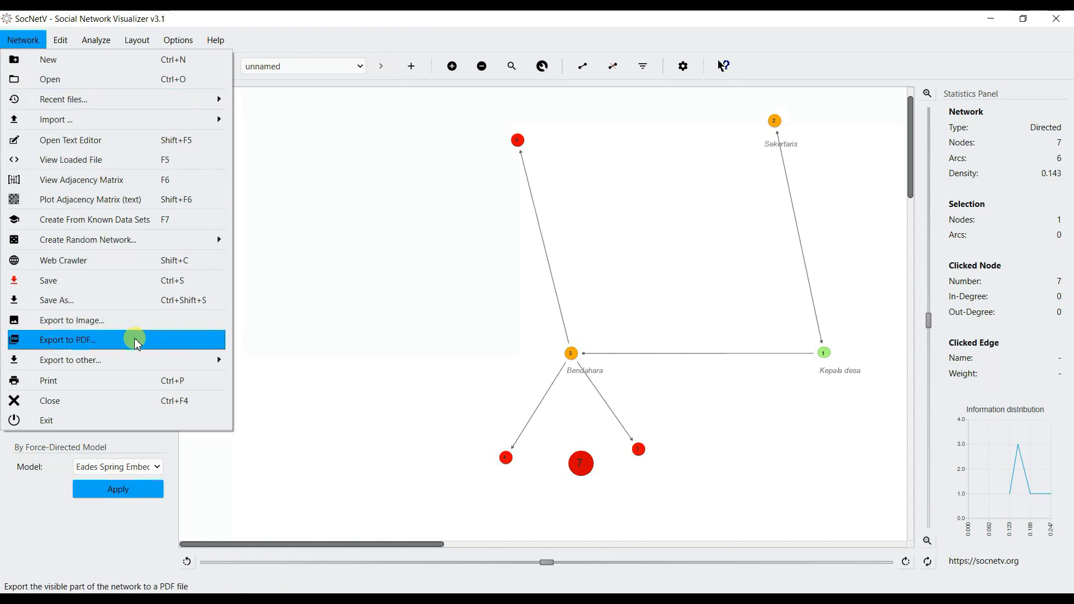
pyautogui.moveTo(132, 360)
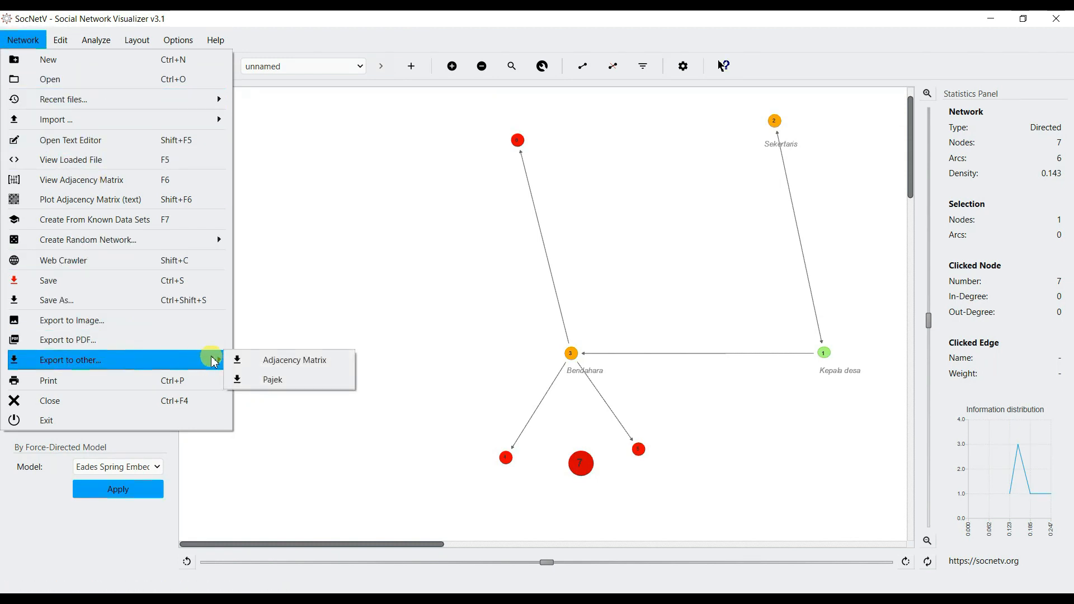
pyautogui.click(338, 363)
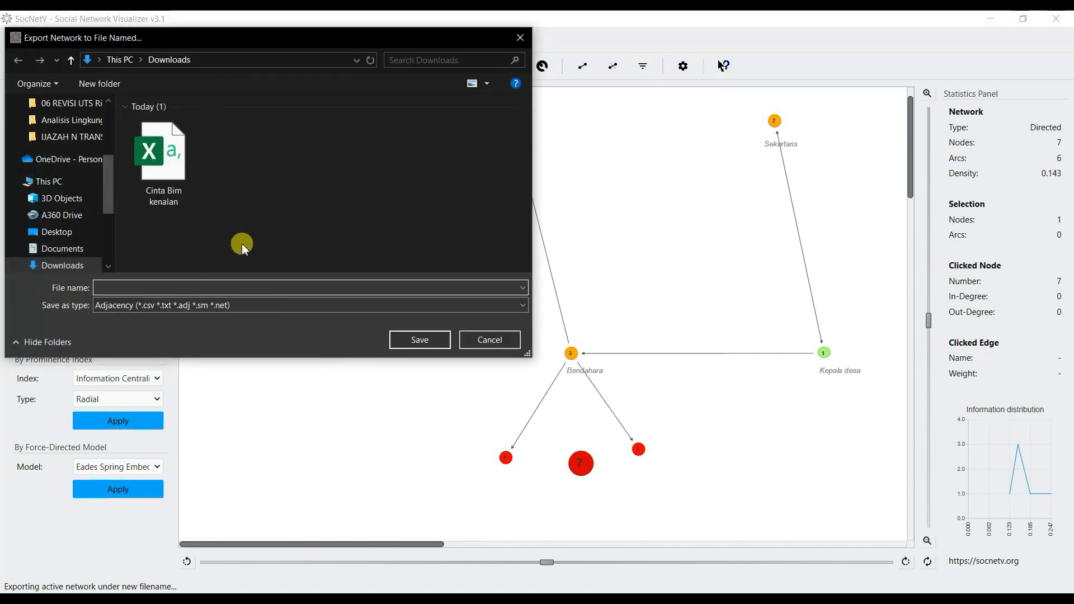
pyautogui.click(195, 288)
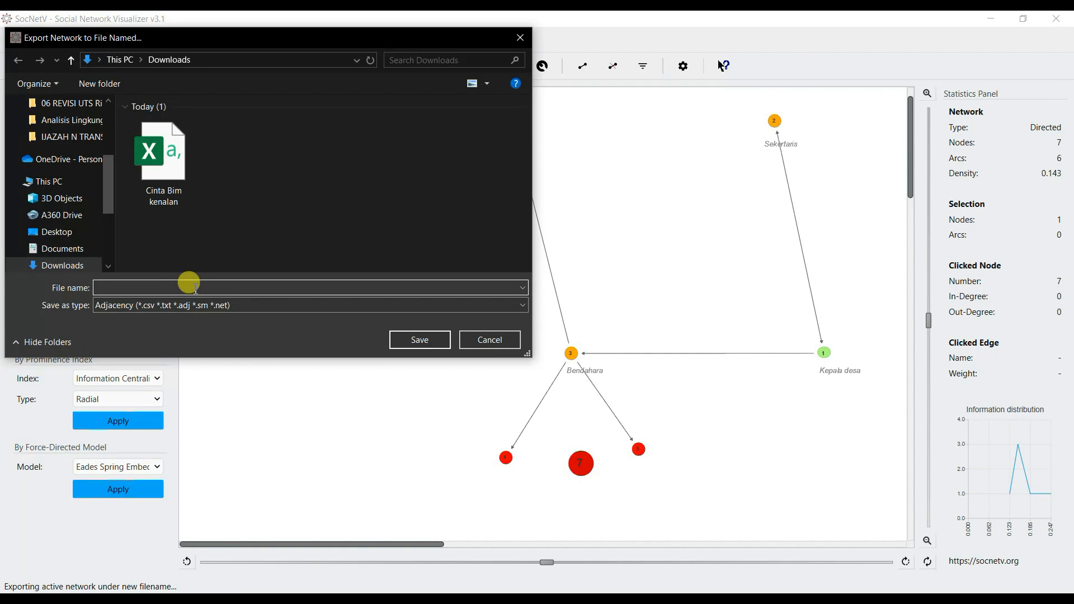
pyautogui.write('Kepala de')
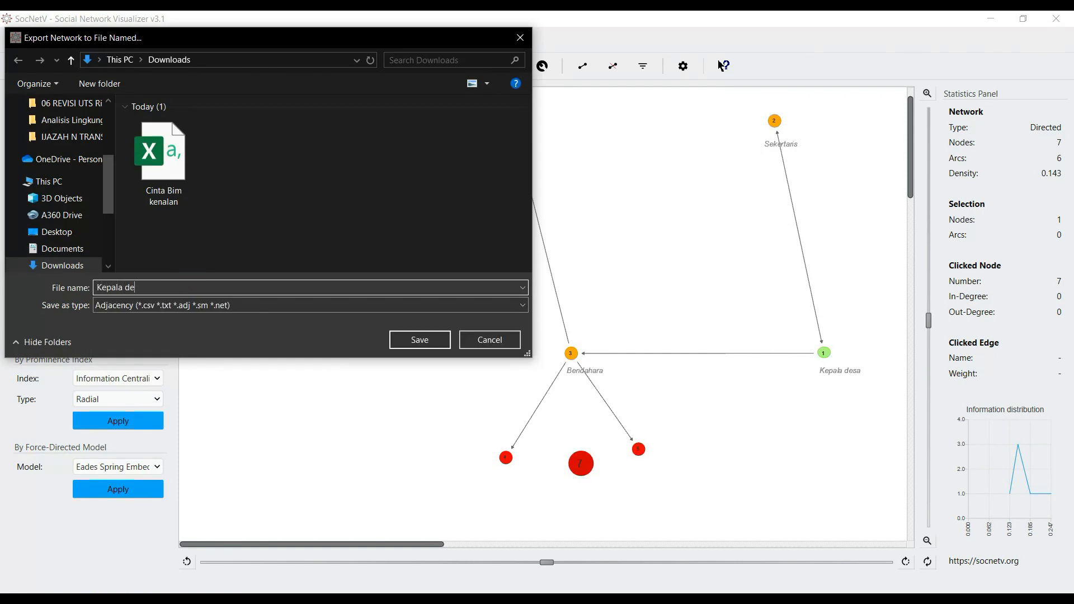
pyautogui.write('sa')
pyautogui.click(417, 339)
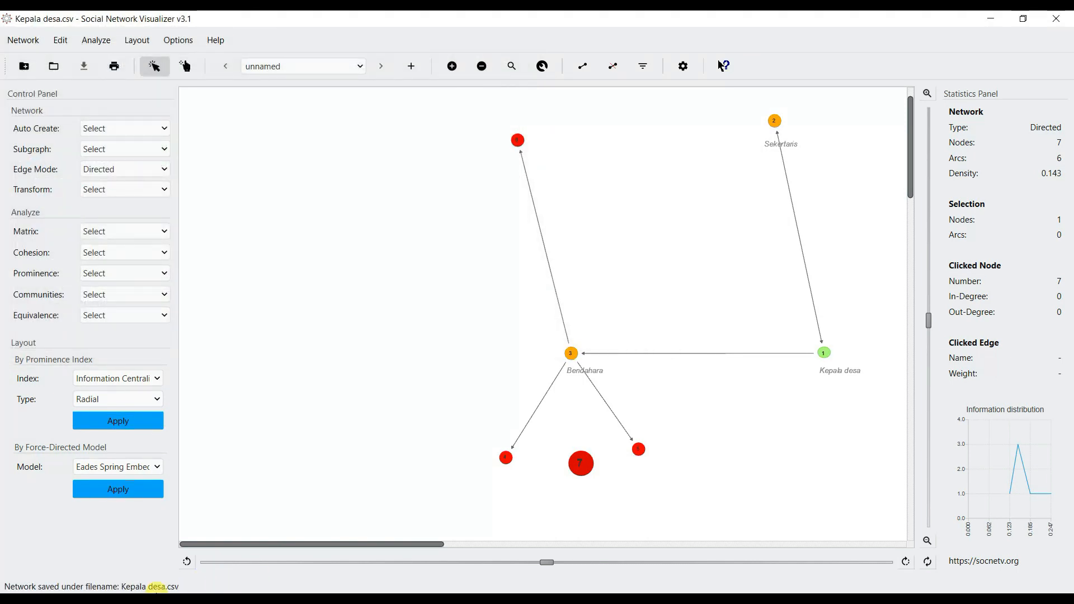
# - Open the exported Kepala desa file in Excel and split A1:A7 into separate columns using fixed-width Text to Columns with General format
pyautogui.doubleClick(466, 385)
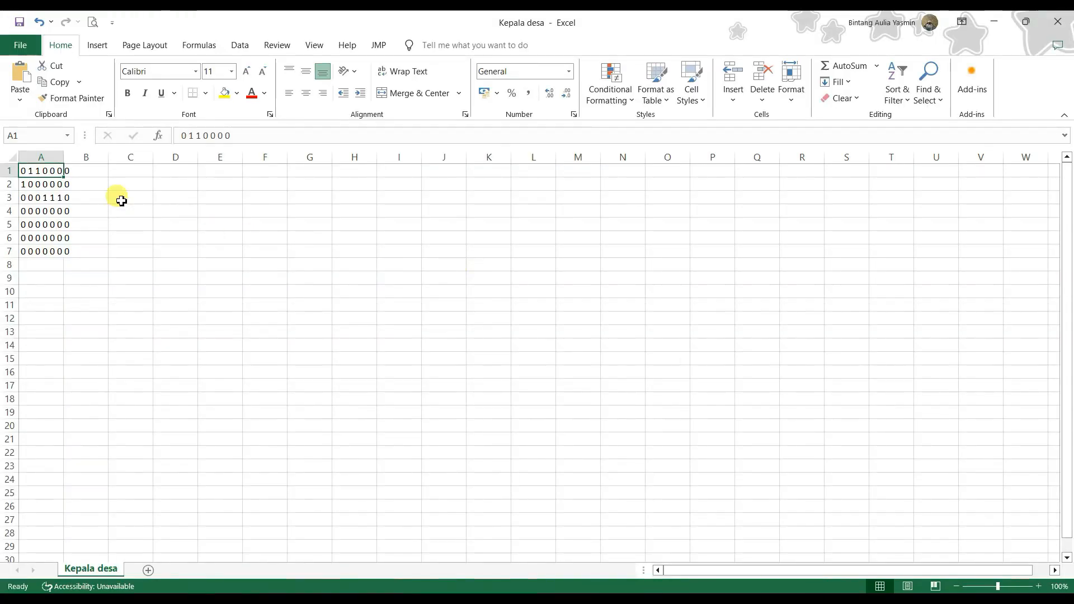
pyautogui.click(115, 199)
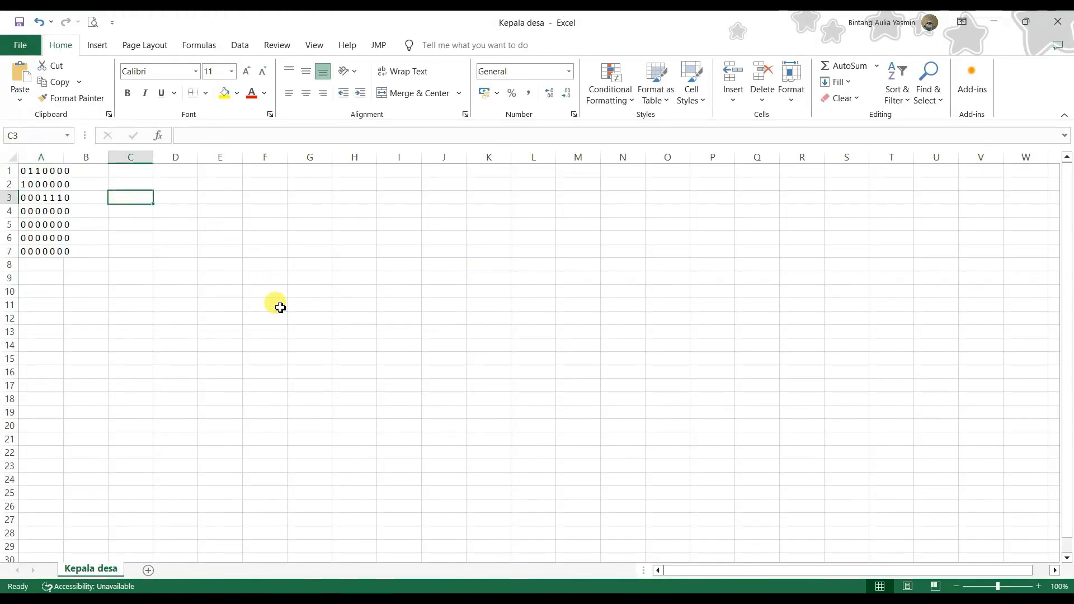
pyautogui.click(51, 171)
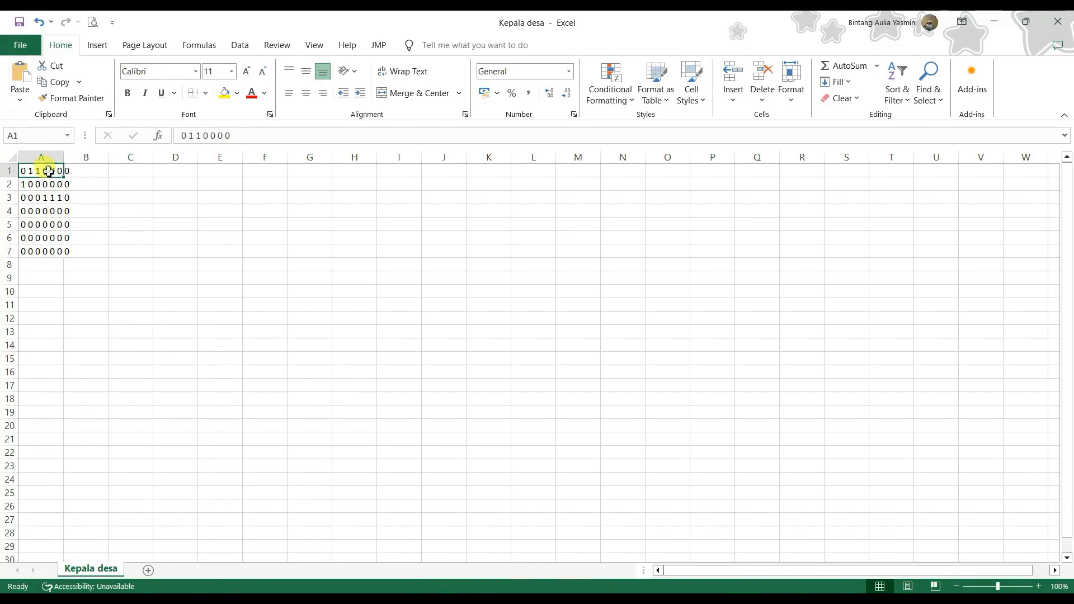
pyautogui.keyDown('shift'); pyautogui.click(48, 253); pyautogui.keyUp('shift')
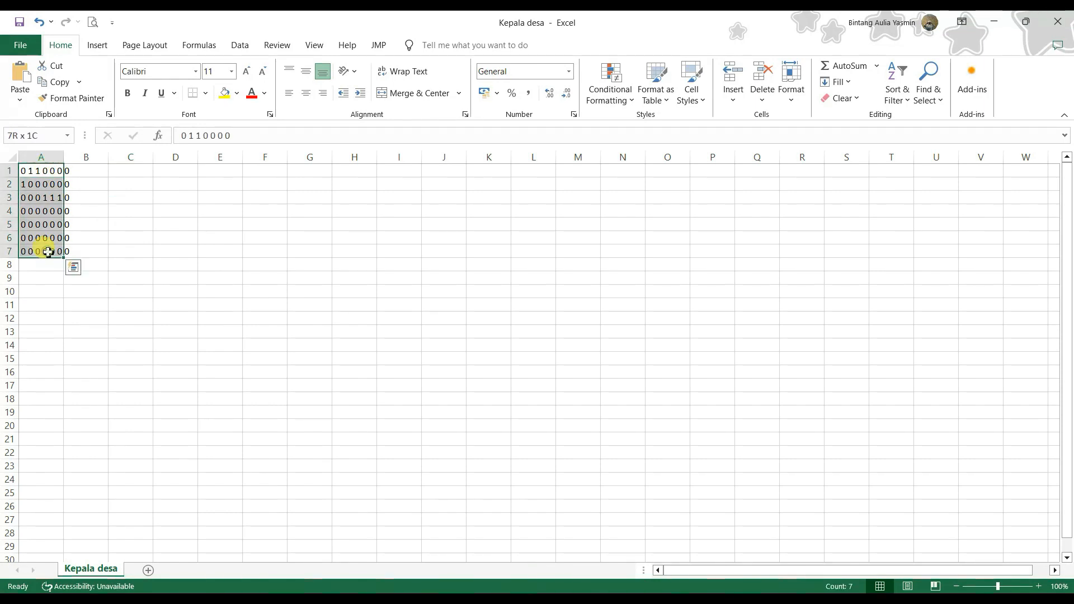
pyautogui.click(235, 46)
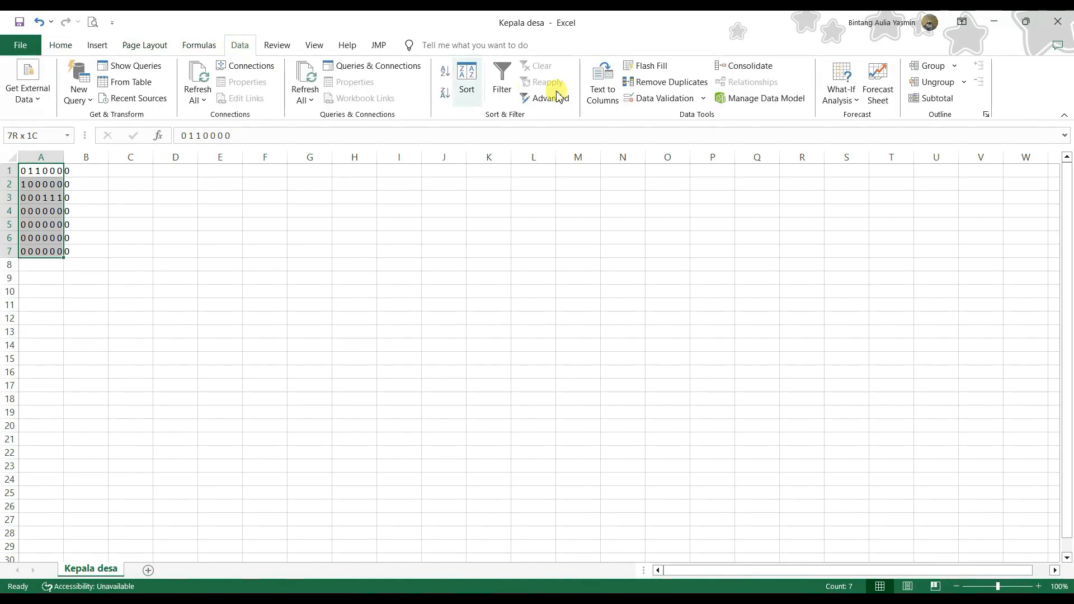
pyautogui.click(616, 99)
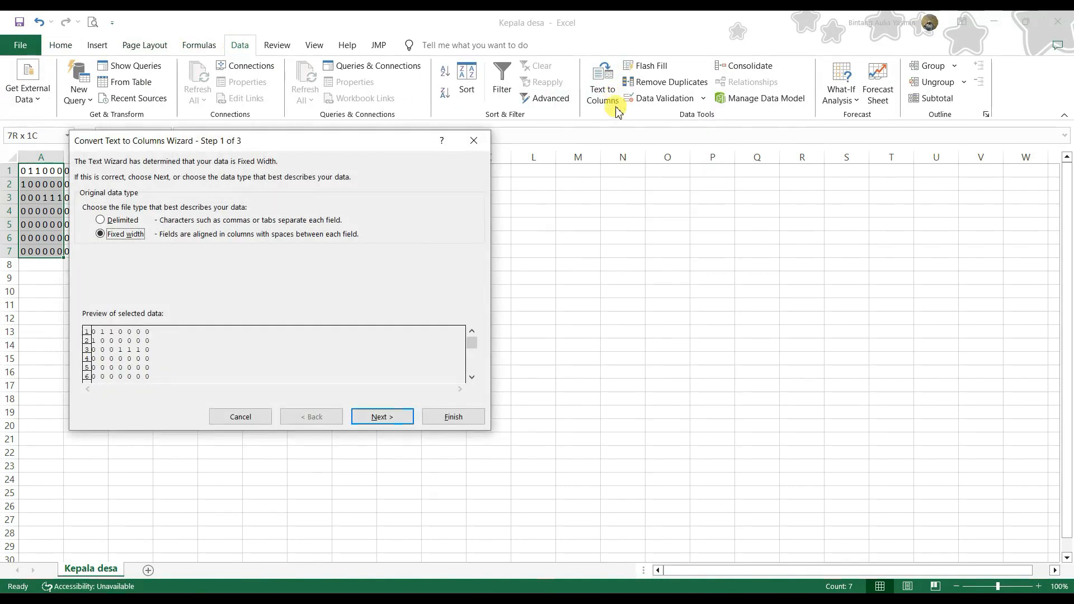
pyautogui.click(372, 415)
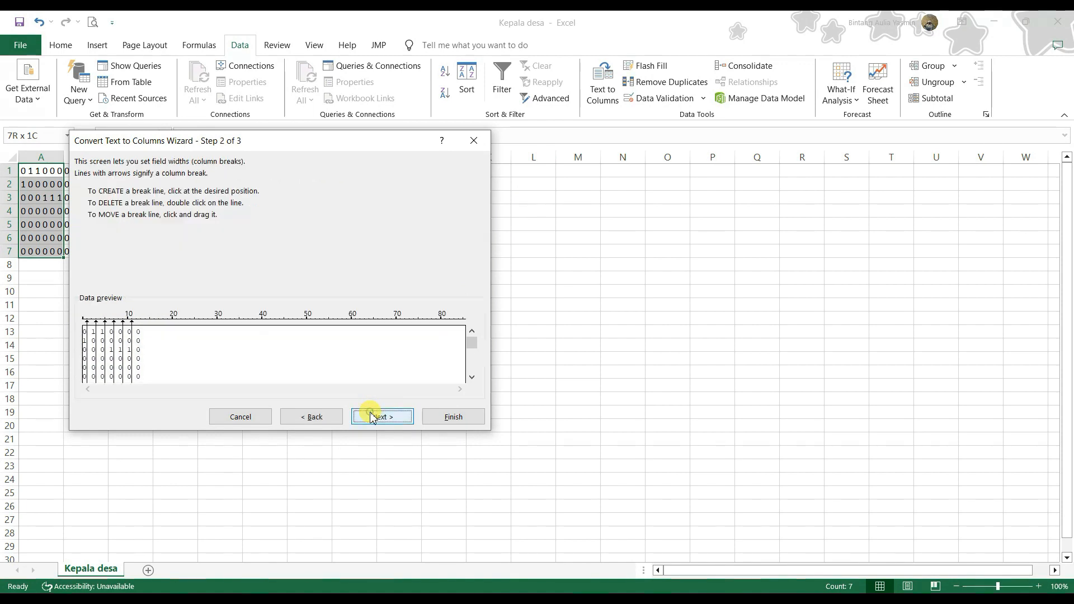
pyautogui.click(372, 416)
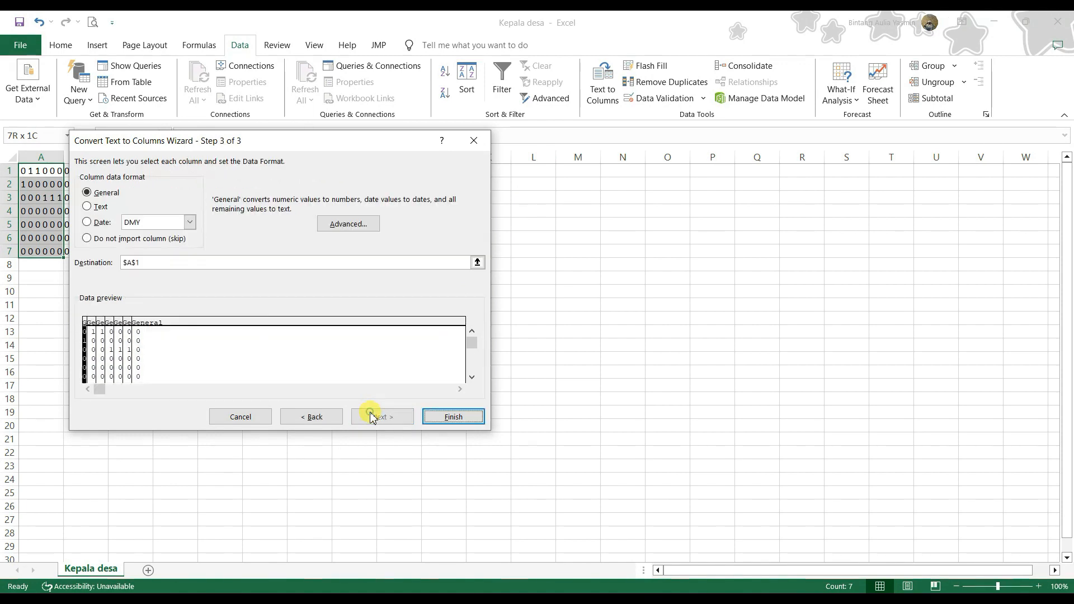
pyautogui.click(454, 417)
pyautogui.click(441, 315)
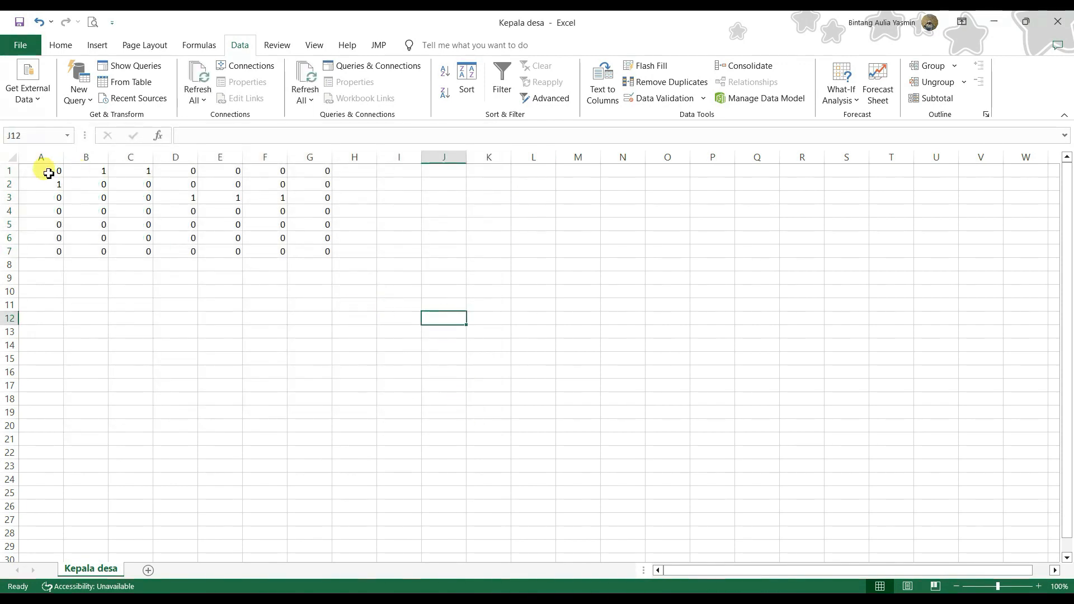
# - Examine the adjacency matrix entries in cells A1, D3, E3 and F3
pyautogui.click(49, 173)
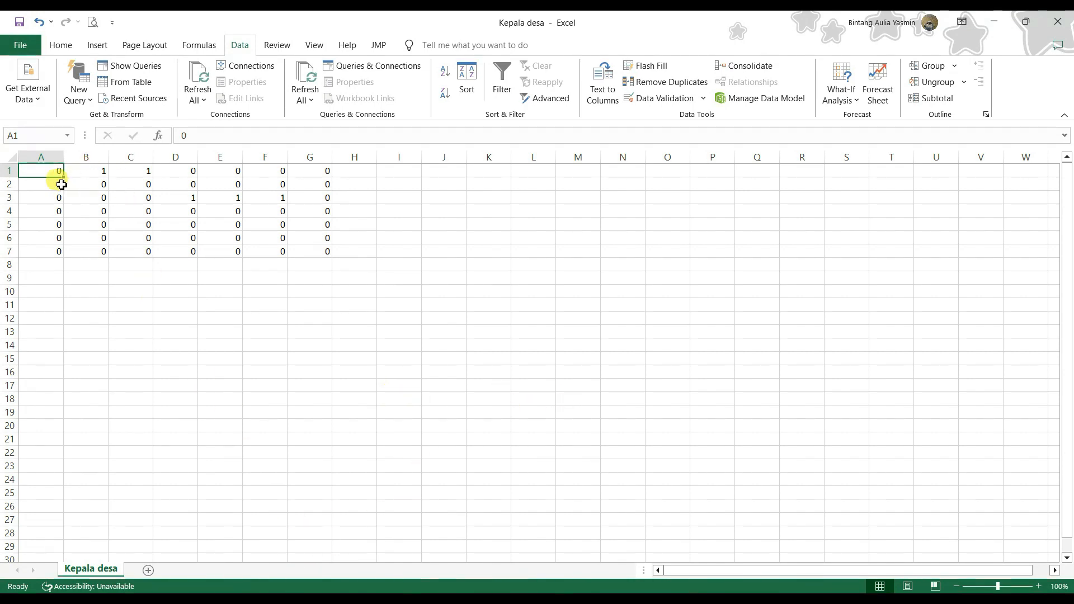
pyautogui.click(190, 200)
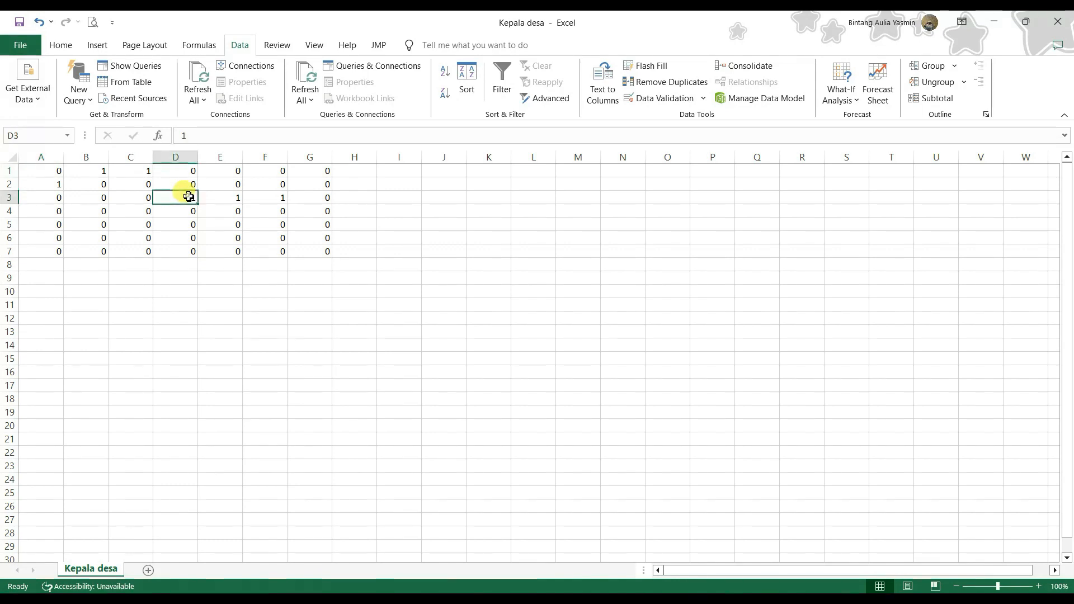
pyautogui.click(233, 200)
pyautogui.click(264, 199)
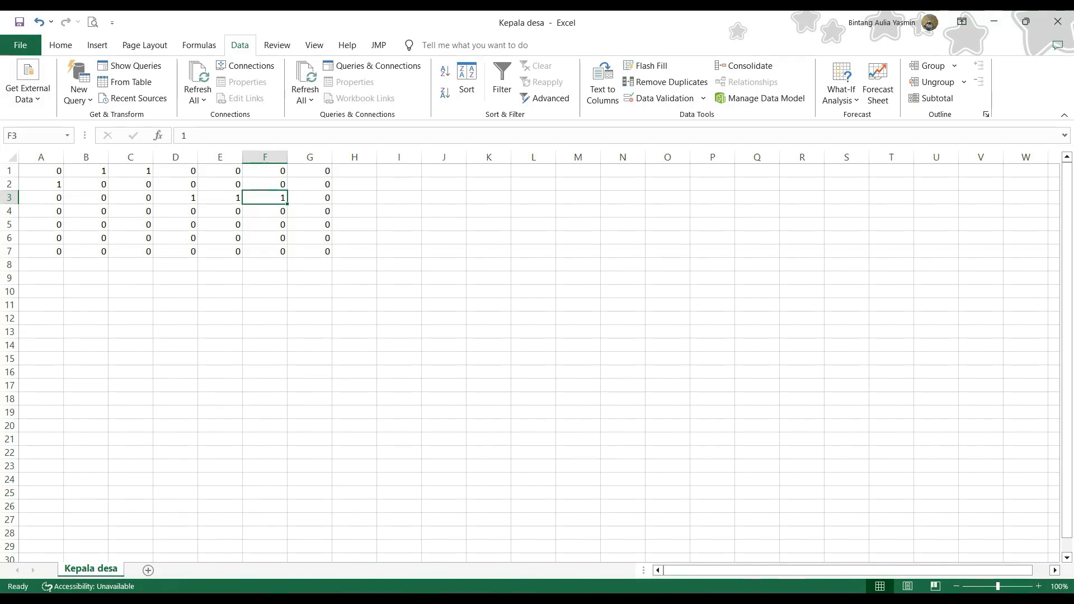
pyautogui.click(269, 599)
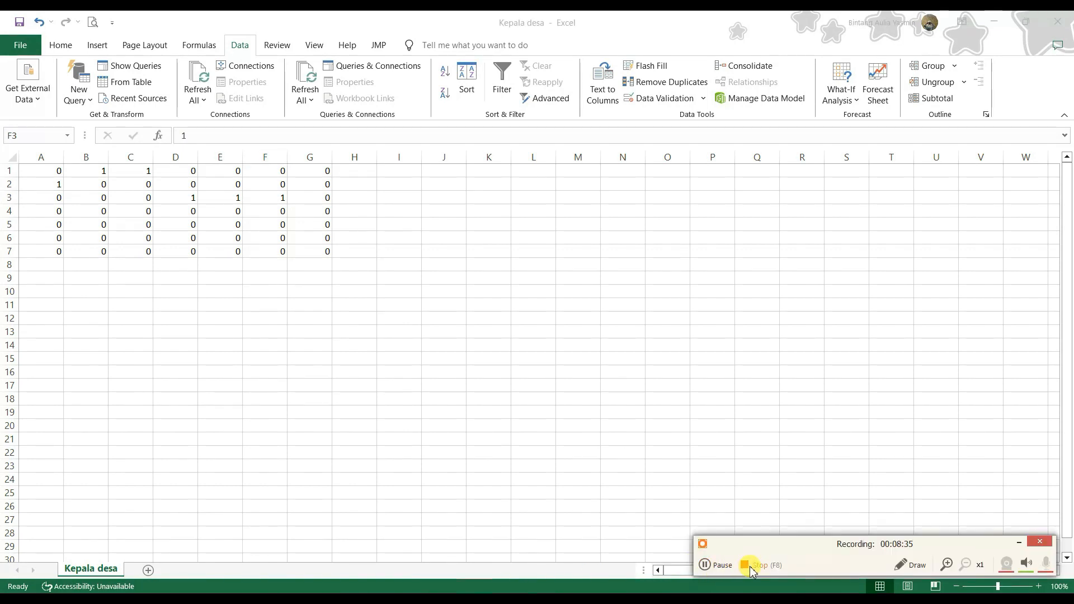